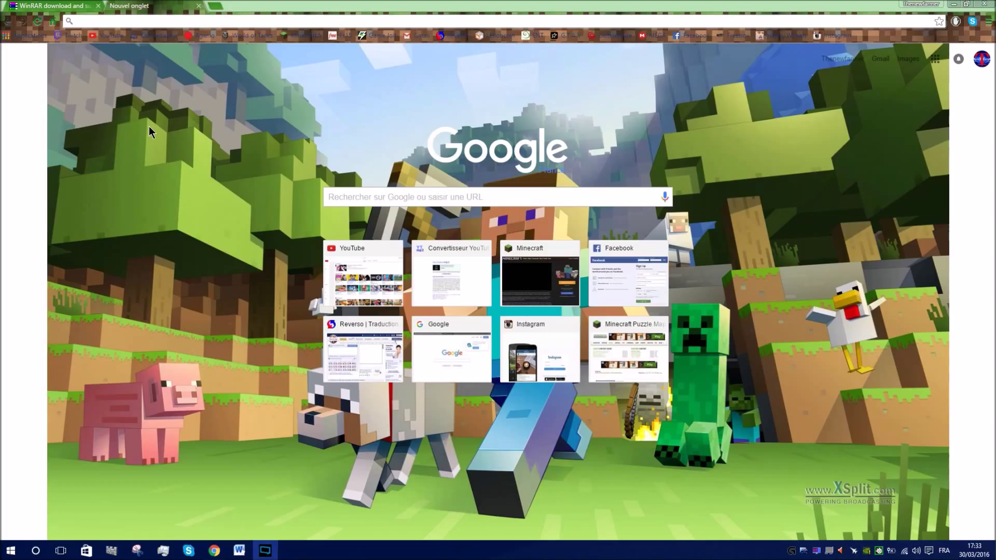
Step: Display the WinRAR download page, close the blank new tab and close the browser
{"action": "left_click", "coordinate": [49, 5]}
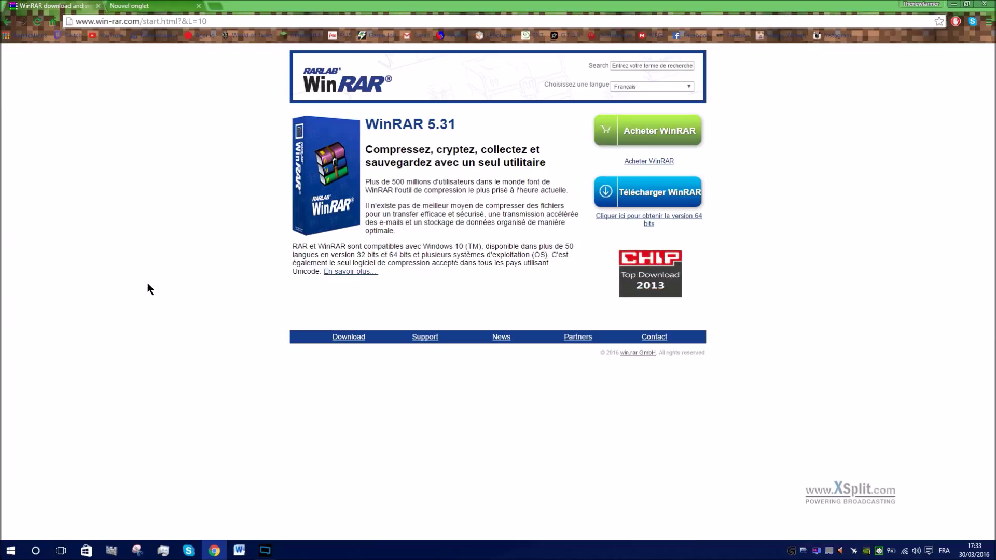
{"action": "left_click", "coordinate": [198, 6]}
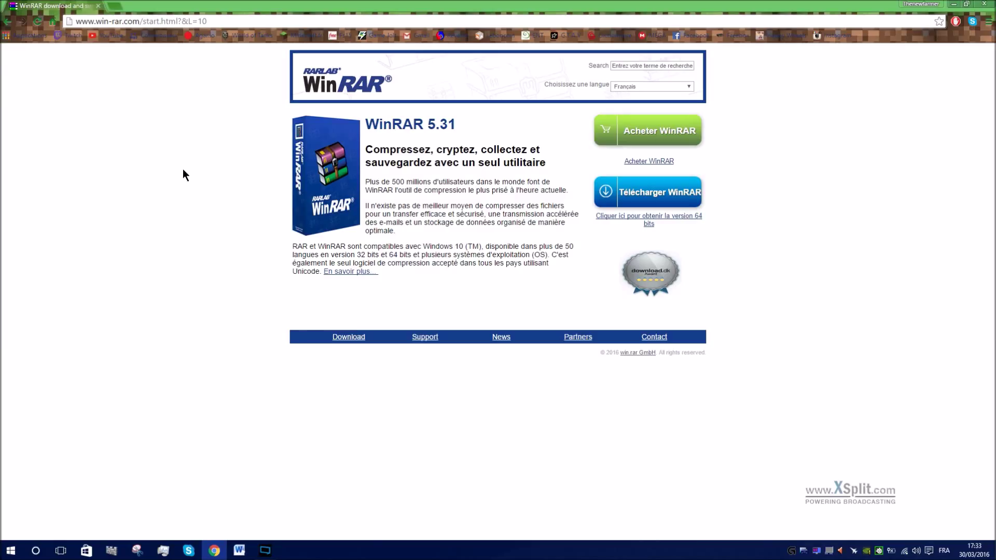
{"action": "left_click", "coordinate": [982, 5]}
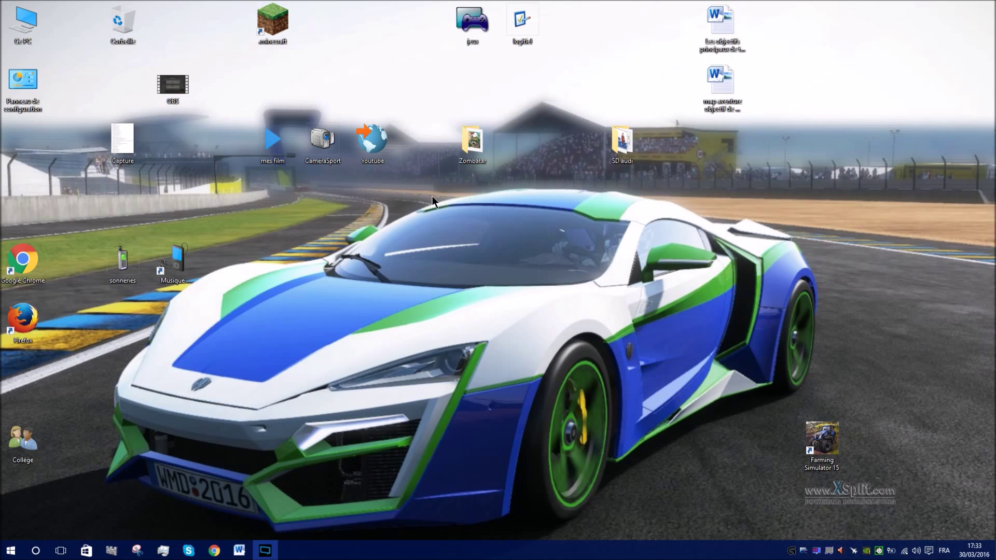
Step: Open the Téléchargements folder from Ce PC in a maximized window and select the FS15_LandRoverDefenderDKMaxter archive
{"action": "double_click", "coordinate": [23, 23]}
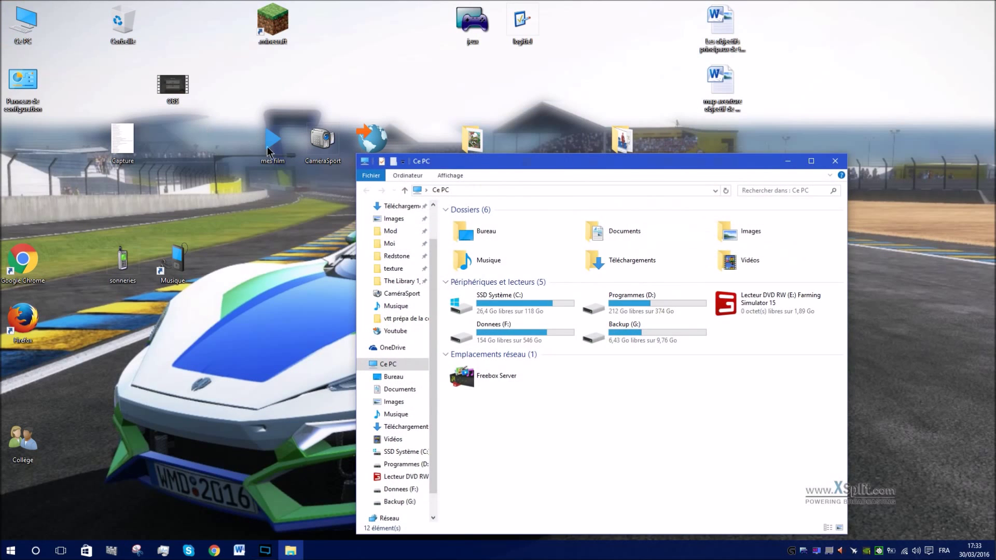
{"action": "double_click", "coordinate": [610, 257]}
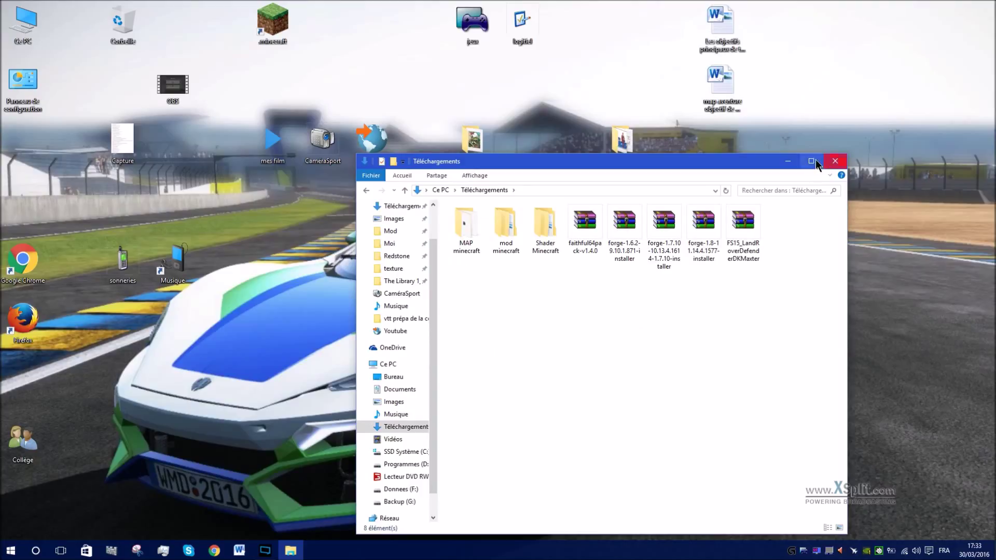
{"action": "left_click", "coordinate": [811, 161]}
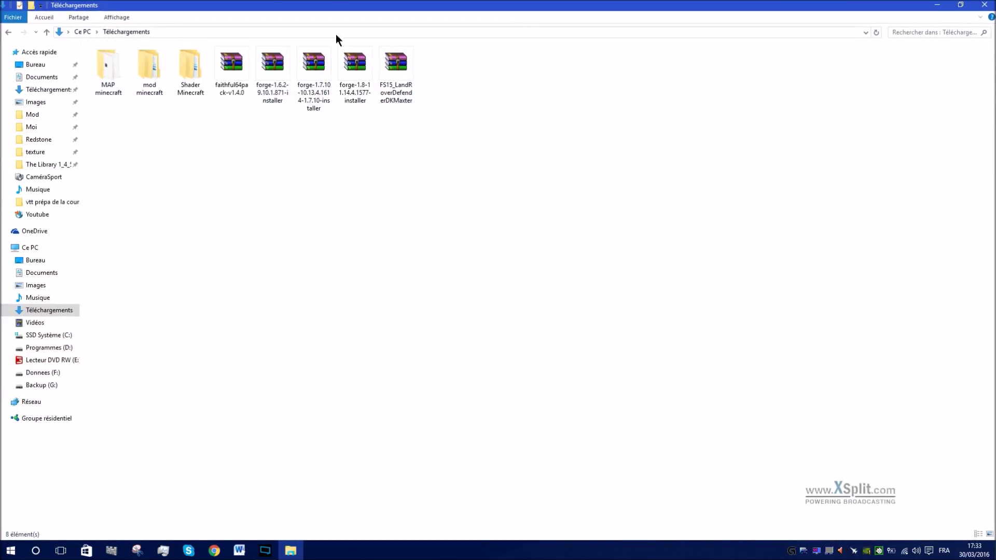
{"action": "left_click_drag", "start_coordinate": [400, 71], "coordinate": [317, 151]}
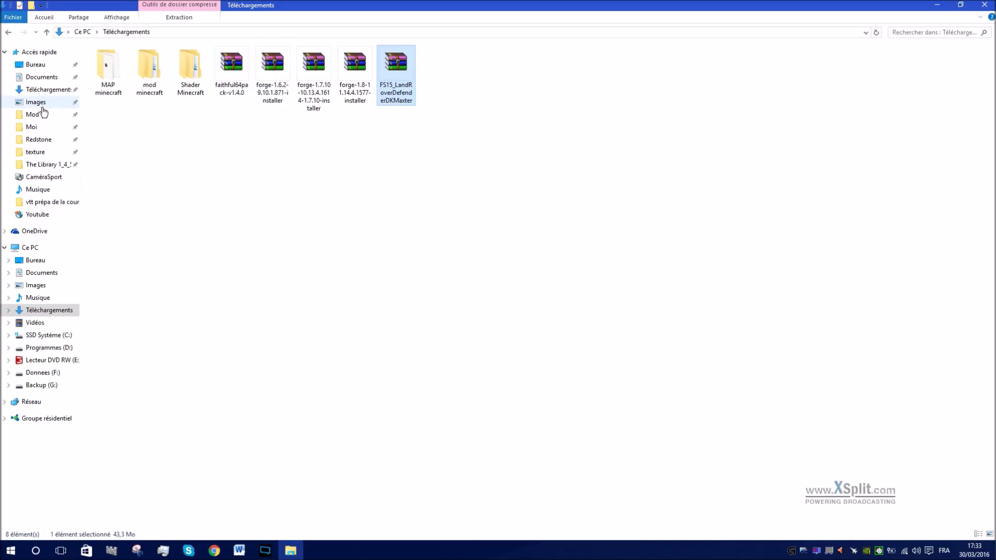
Step: Open the mods folder inside Documents, Documents publics, FarmingSimulator2015
{"action": "left_click", "coordinate": [50, 77]}
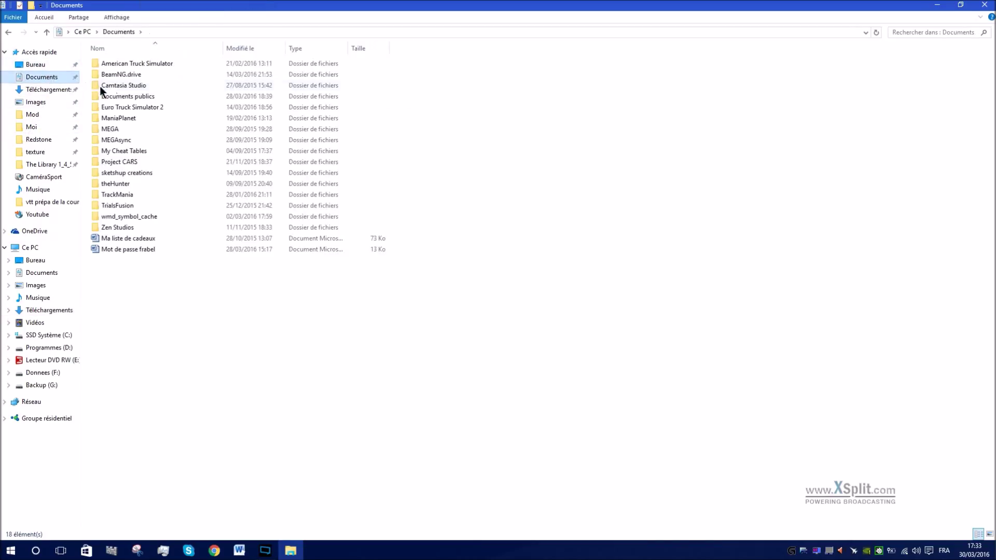
{"action": "double_click", "coordinate": [126, 97]}
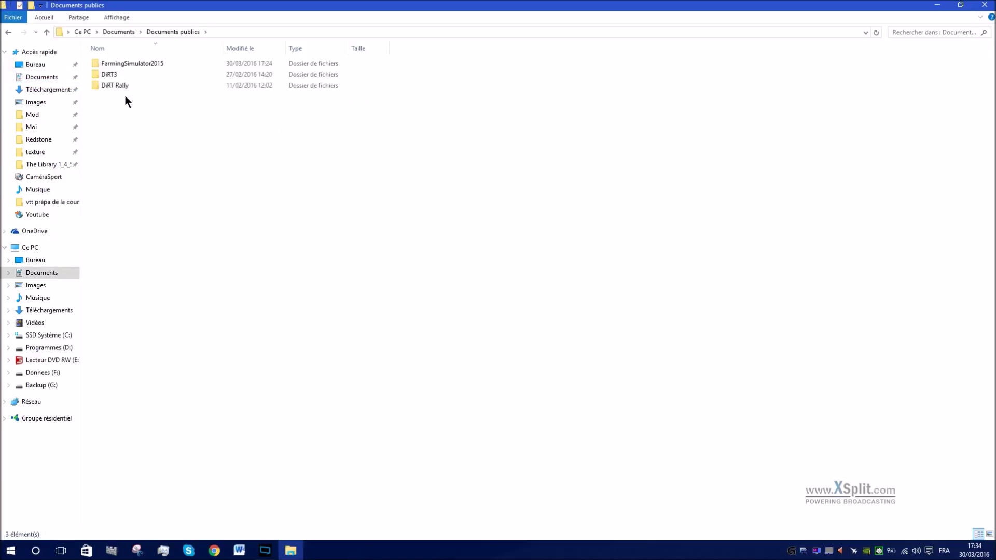
{"action": "left_click_drag", "start_coordinate": [150, 78], "coordinate": [173, 74]}
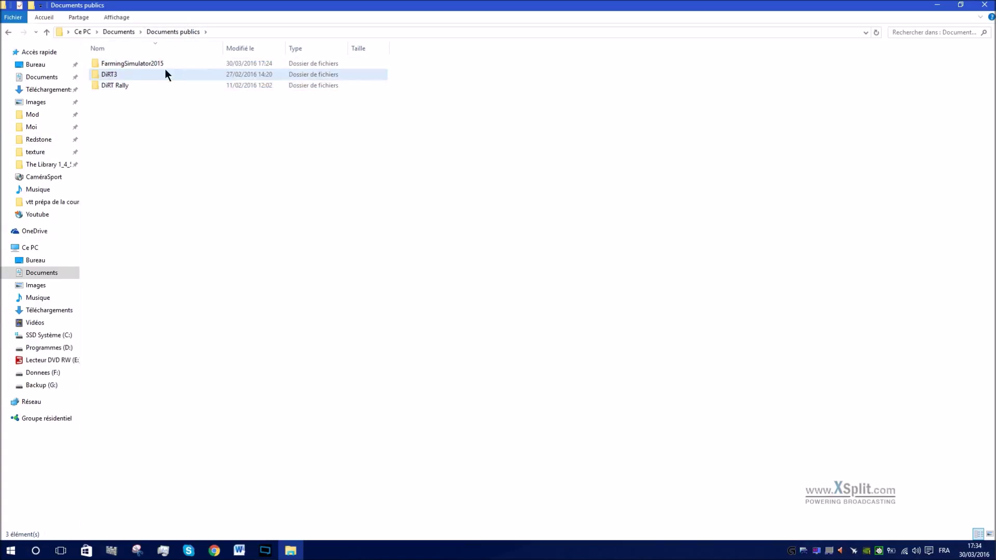
{"action": "double_click", "coordinate": [154, 64]}
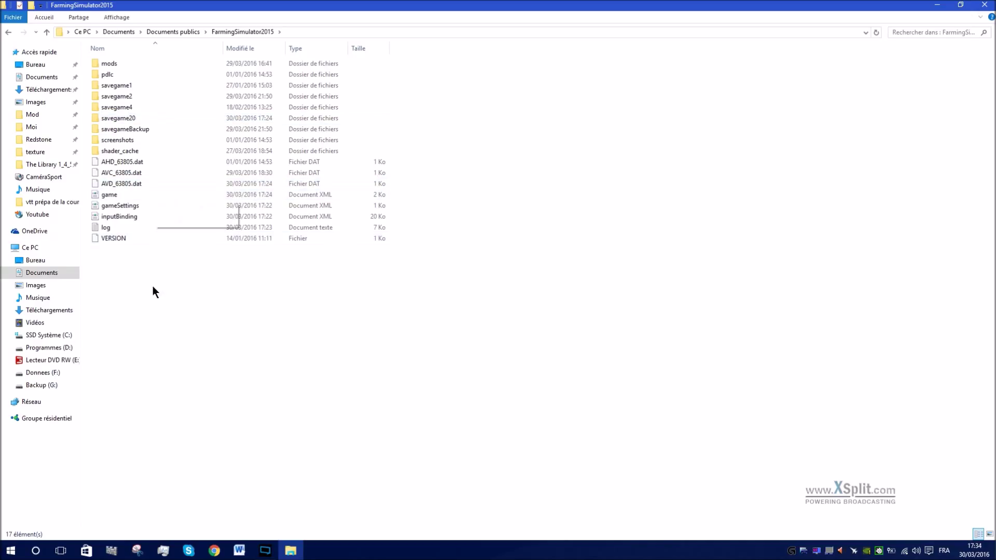
{"action": "left_click_drag", "start_coordinate": [392, 61], "coordinate": [515, 80]}
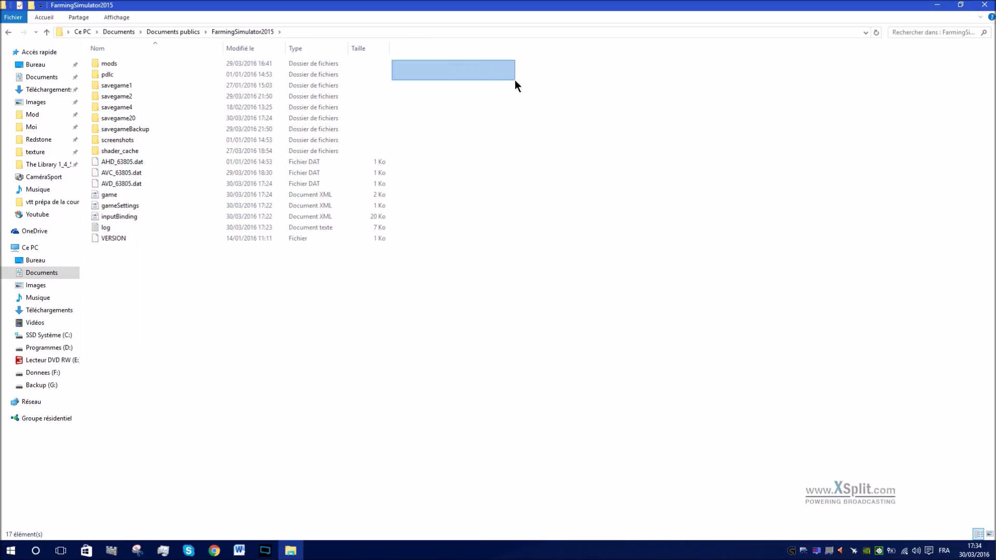
{"action": "mouse_move", "coordinate": [109, 63]}
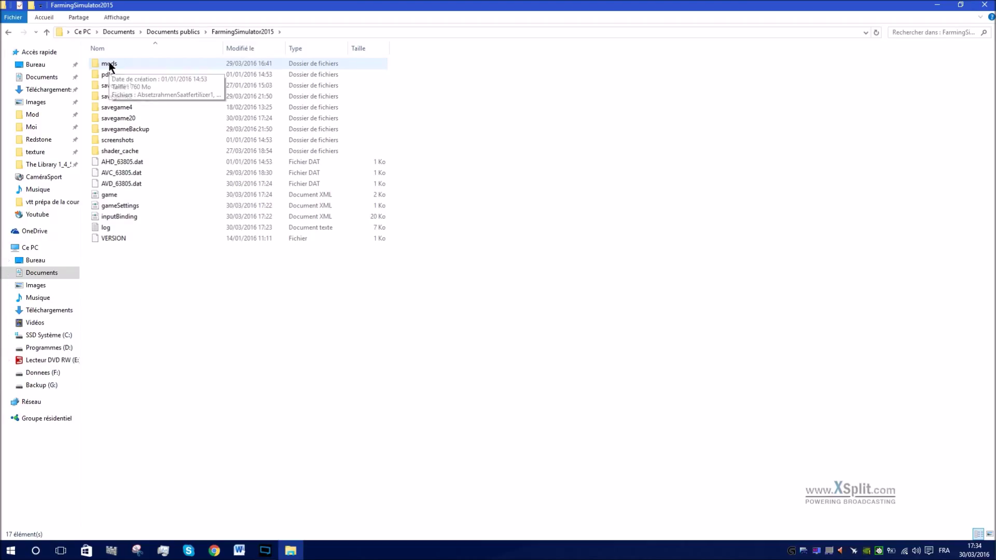
{"action": "double_click", "coordinate": [109, 63]}
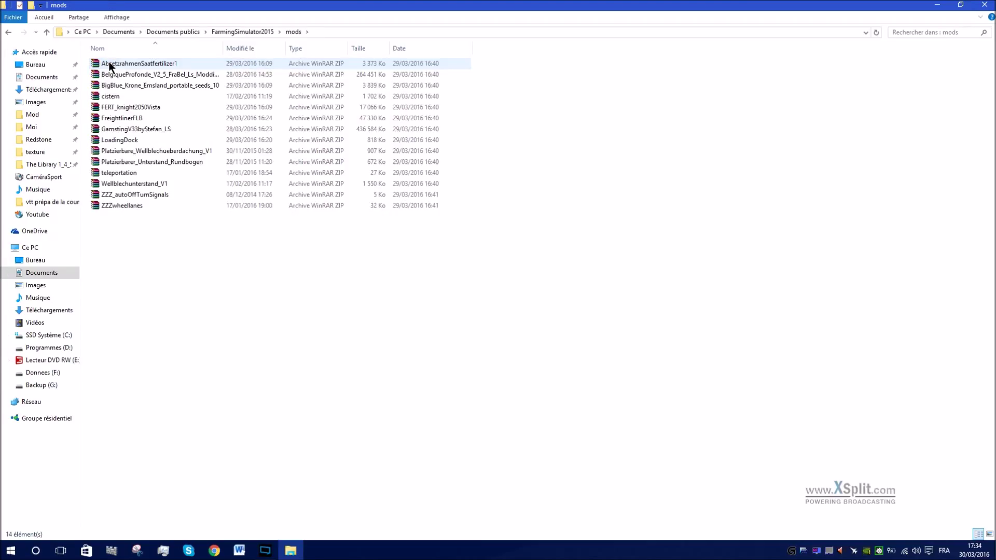
{"action": "left_click_drag", "start_coordinate": [188, 139], "coordinate": [200, 185]}
{"action": "left_click", "coordinate": [242, 257]}
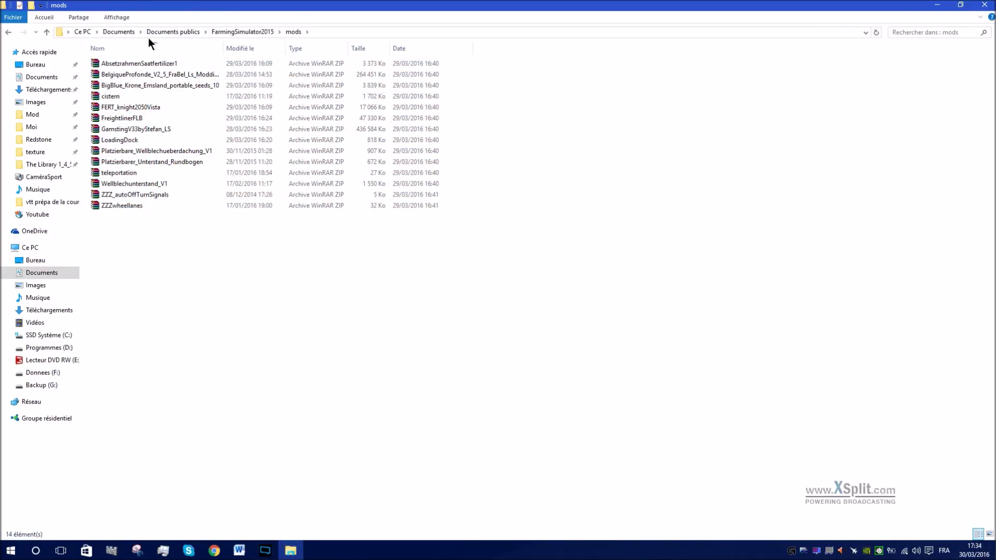
Step: Place the mods folder beside the Téléchargements folder and move the FS15_LandRoverDefenderDKMaxter archive into mods
{"action": "key", "text": "super+Right"}
{"action": "double_click", "coordinate": [285, 99]}
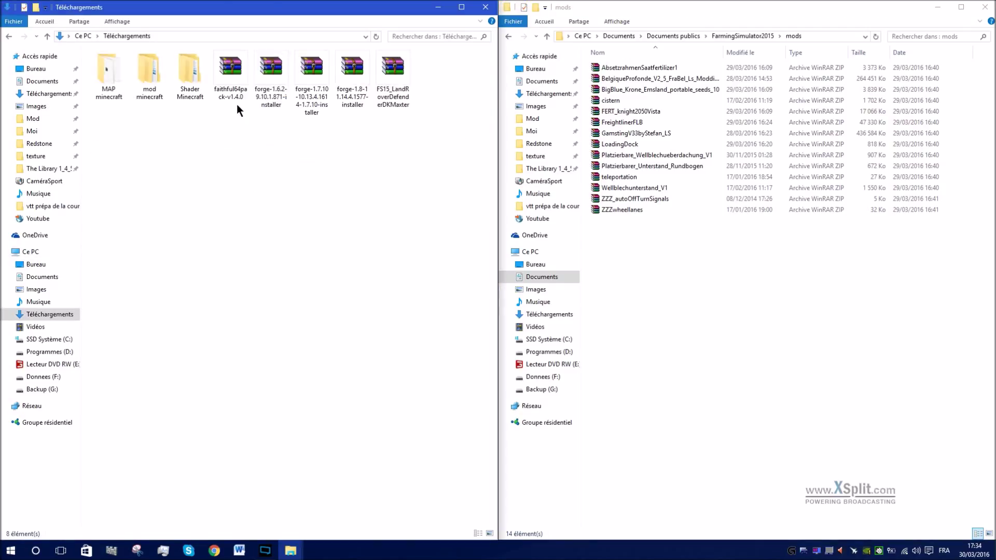
{"action": "left_click_drag", "start_coordinate": [387, 65], "coordinate": [668, 283]}
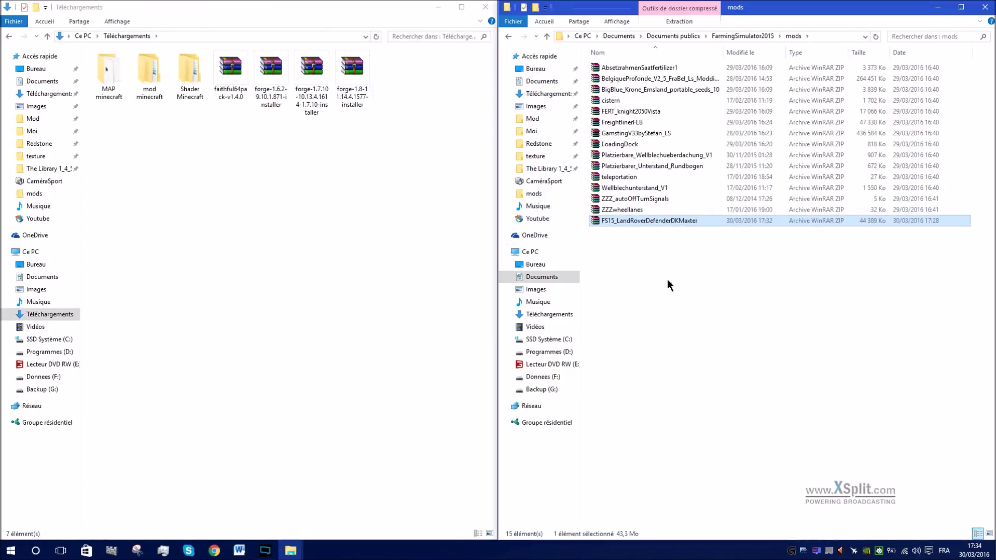
{"action": "left_click", "coordinate": [669, 258]}
{"action": "left_click", "coordinate": [421, 258]}
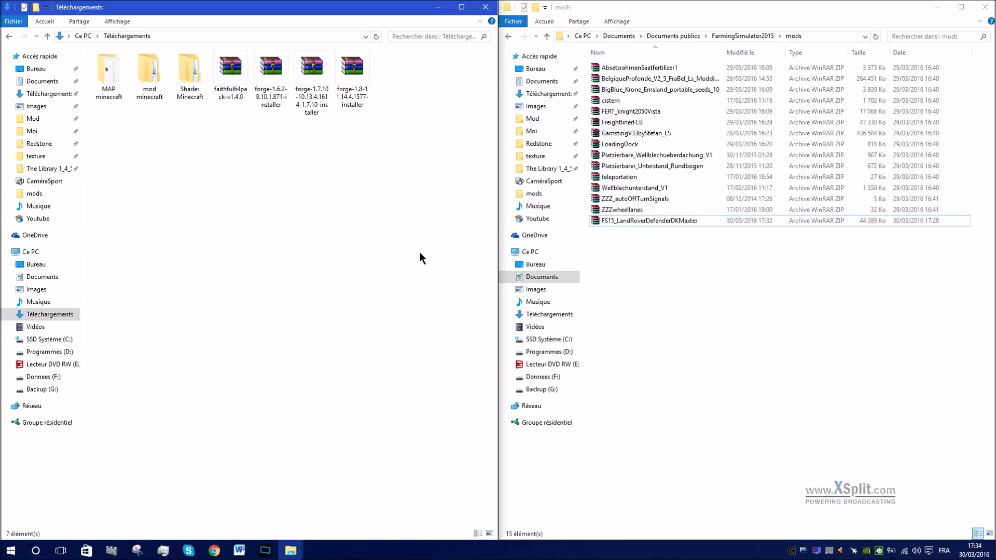
Step: Close the Téléchargements window and maximize the mods window
{"action": "left_click", "coordinate": [488, 5]}
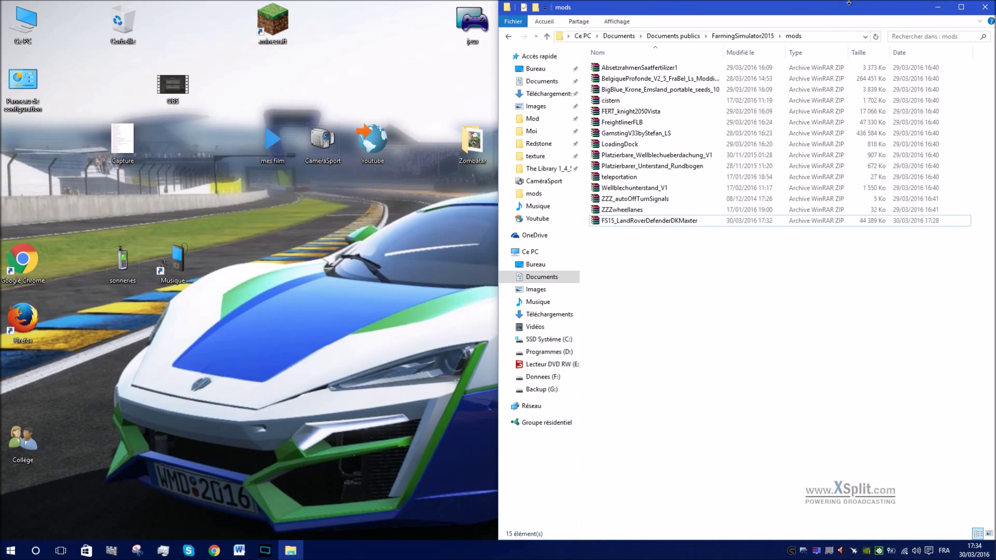
{"action": "left_click_drag", "start_coordinate": [856, 6], "coordinate": [764, 30]}
{"action": "double_click", "coordinate": [763, 30]}
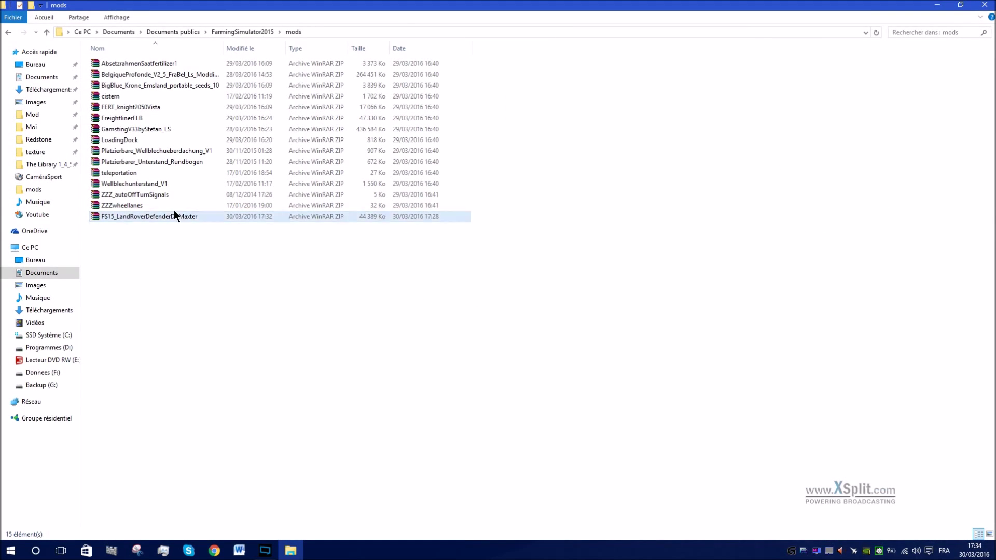
Step: Show the extraction options for the FS15_LandRoverDefenderDKMaxter archive without extracting it, and close the mods window
{"action": "right_click", "coordinate": [142, 221]}
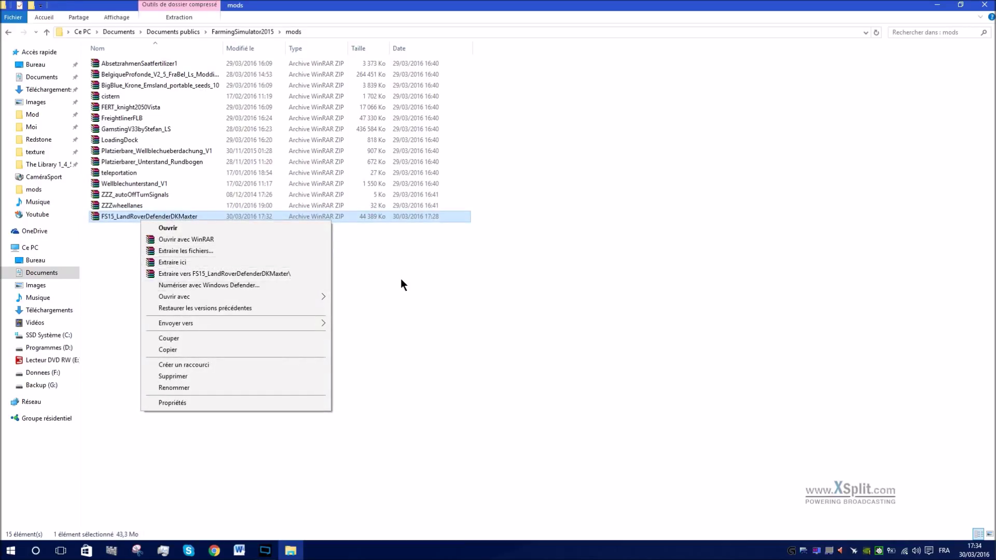
{"action": "left_click", "coordinate": [348, 285]}
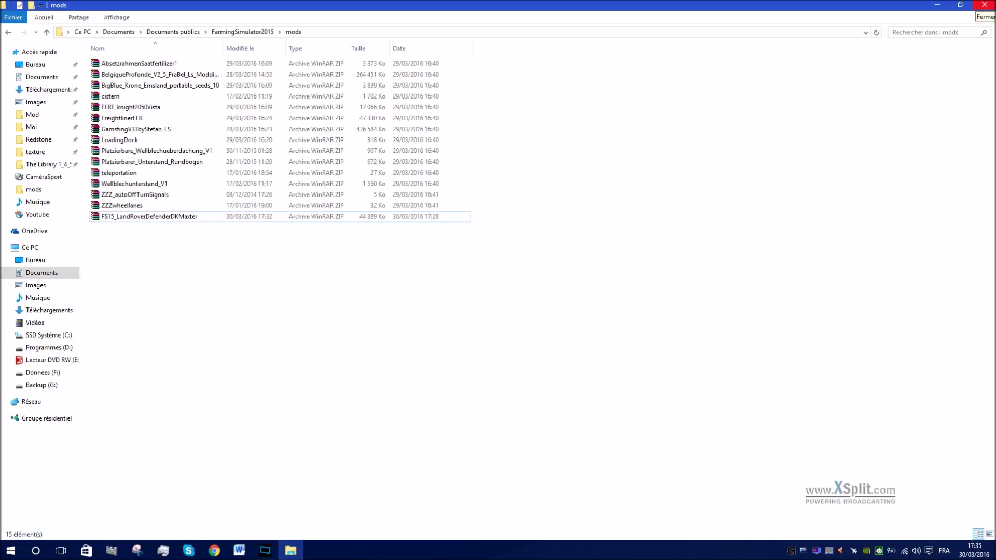
{"action": "left_click", "coordinate": [984, 5]}
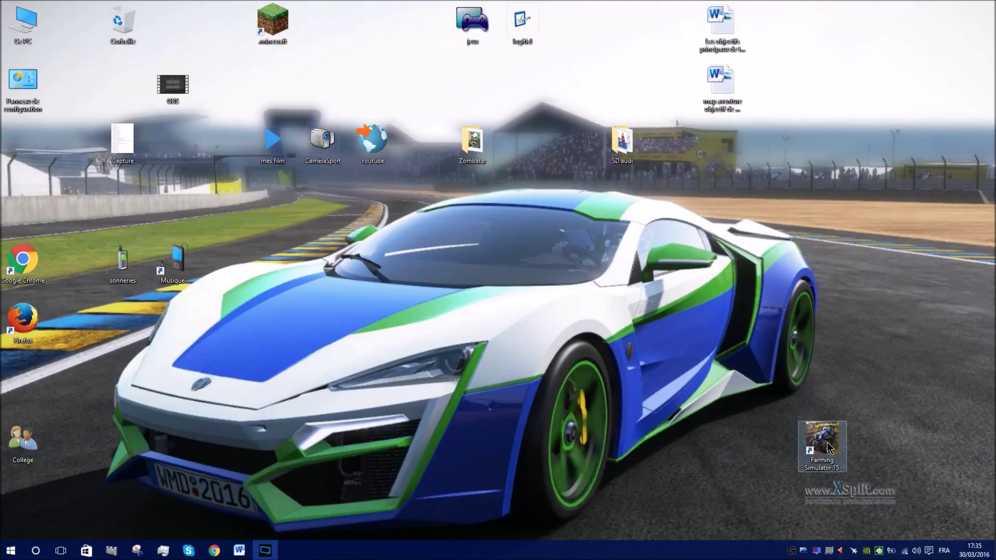
Step: Launch Farming Simulator 15, check the installed mods list for the Land-Rover Defender and return to the main menu
{"action": "double_click", "coordinate": [828, 442]}
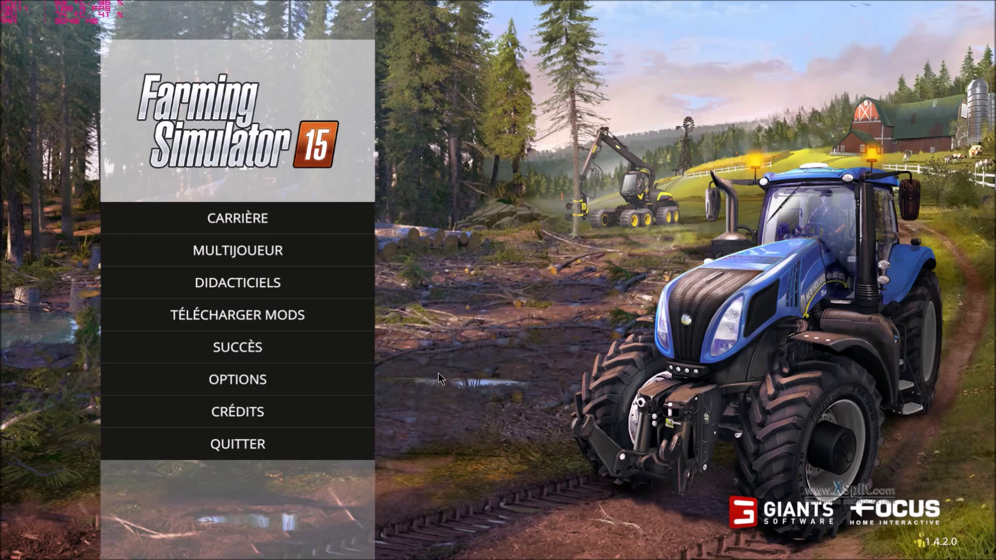
{"action": "left_click", "coordinate": [260, 380]}
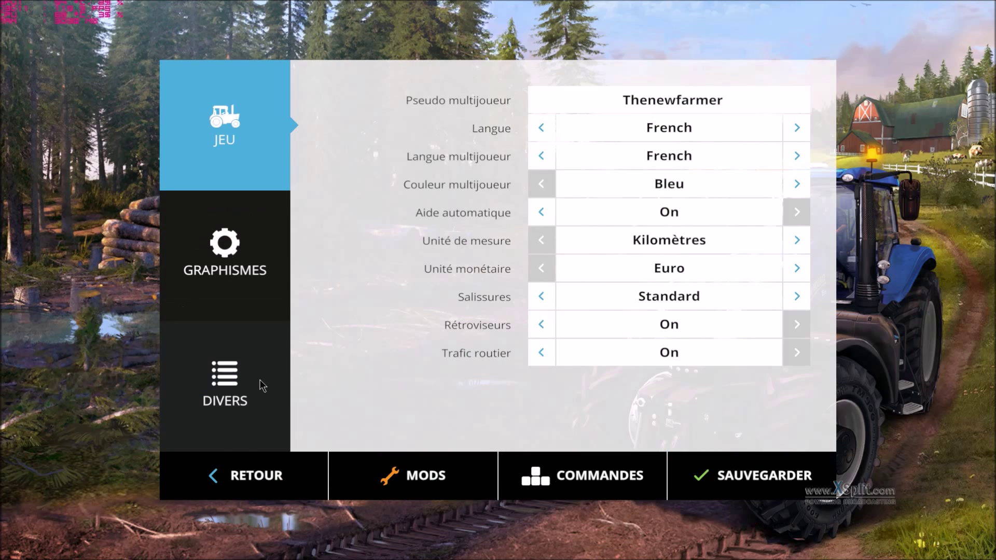
{"action": "left_click", "coordinate": [417, 455]}
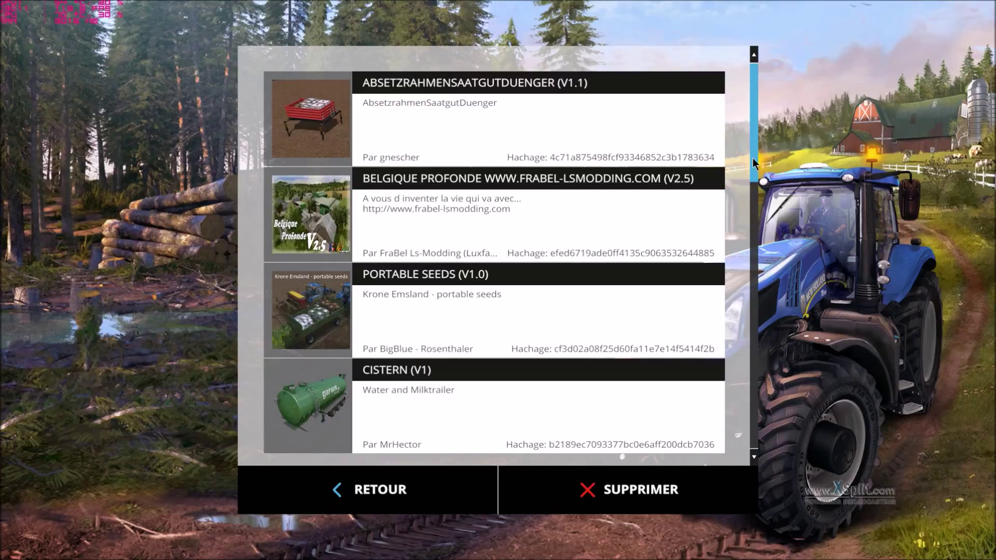
{"action": "left_click_drag", "start_coordinate": [754, 161], "coordinate": [754, 95]}
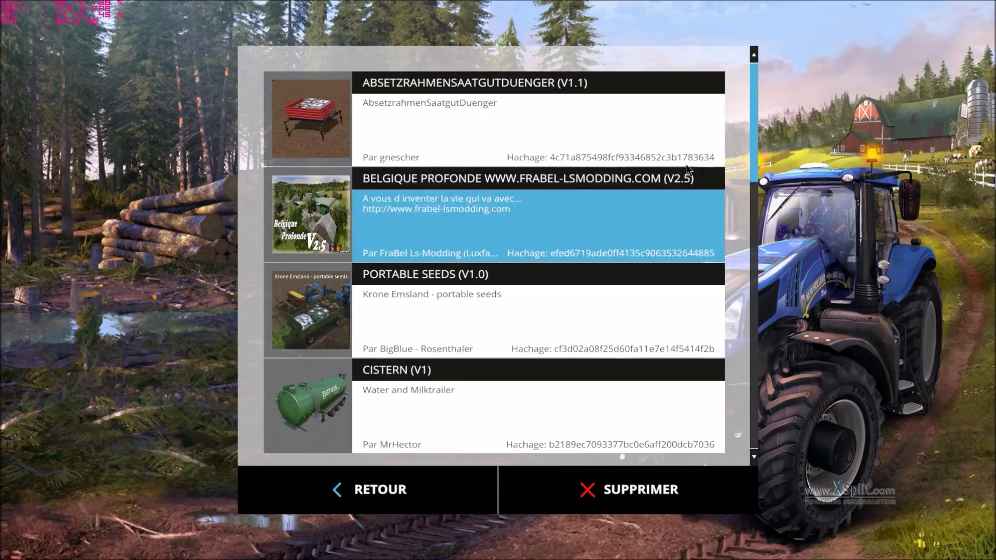
{"action": "left_click_drag", "start_coordinate": [752, 156], "coordinate": [758, 296]}
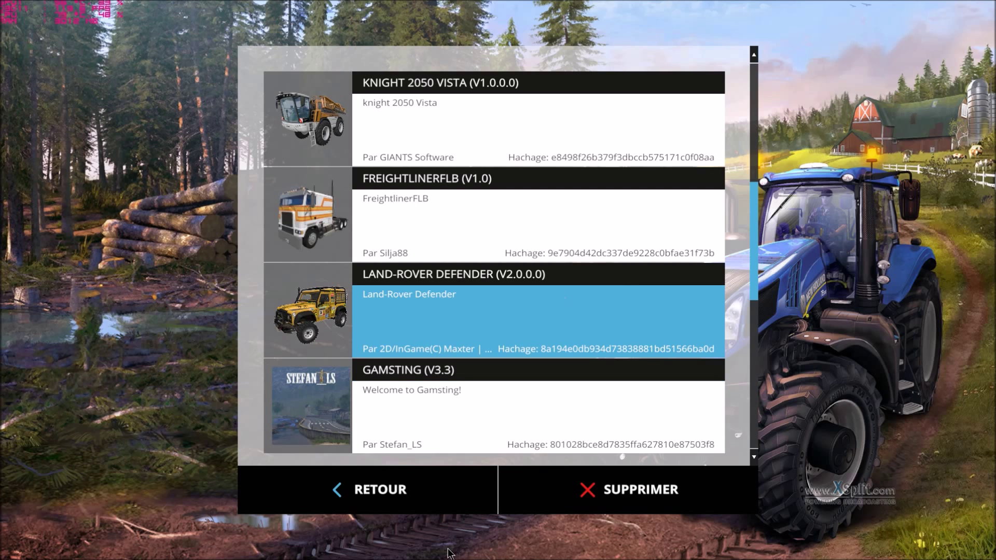
{"action": "left_click", "coordinate": [430, 513]}
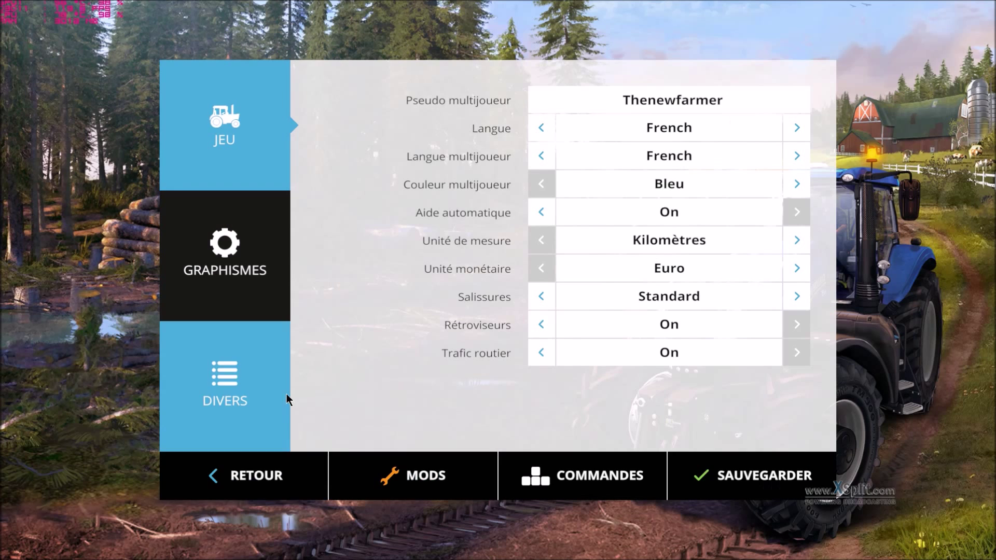
{"action": "left_click", "coordinate": [278, 472]}
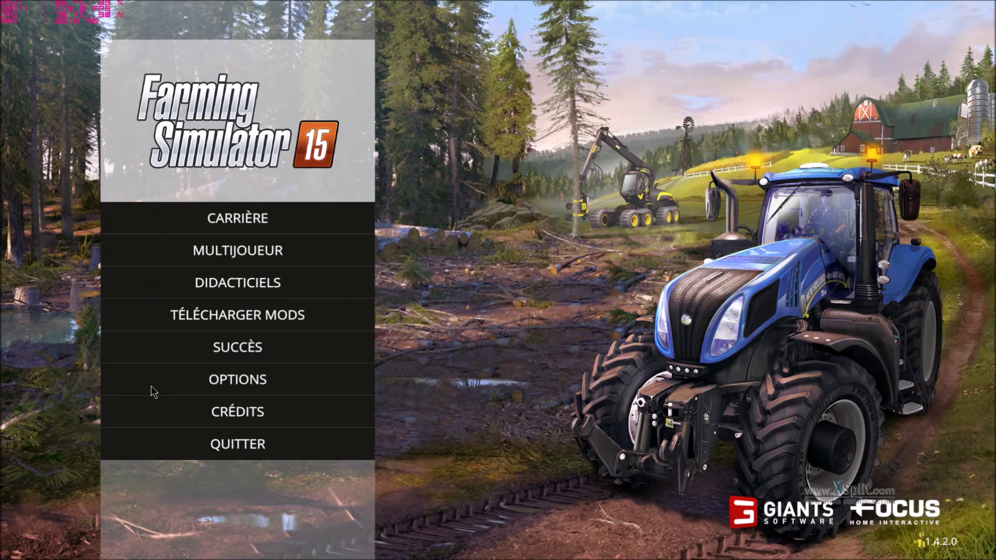
Step: Start the career savegame on the Bjornholm map from the end of the savegame list
{"action": "left_click", "coordinate": [202, 216]}
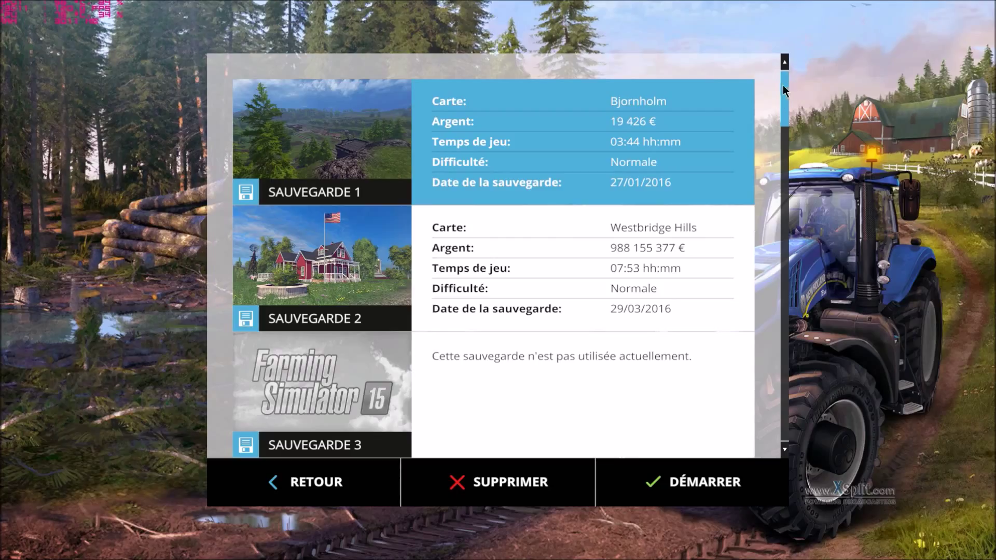
{"action": "left_click_drag", "start_coordinate": [784, 89], "coordinate": [784, 404]}
{"action": "left_click", "coordinate": [672, 481]}
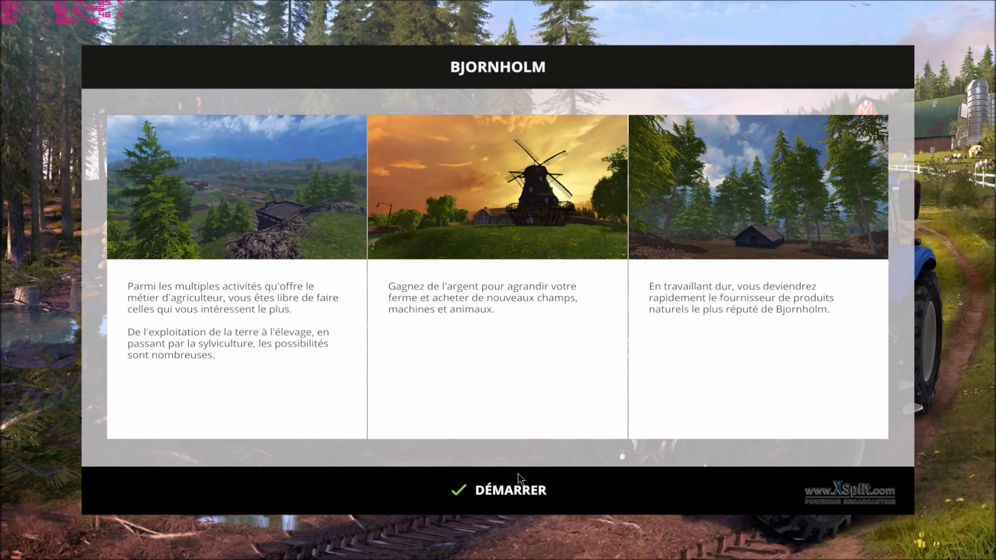
{"action": "left_click", "coordinate": [491, 493]}
Step: Enter the Bjornholm map and walk along the gravel road past the log house
{"action": "key", "text": "w"}
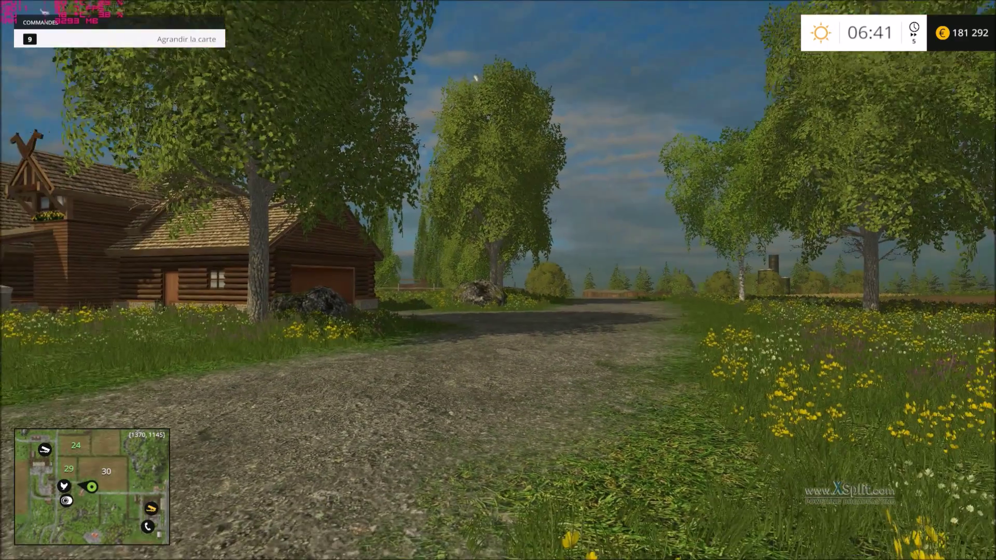
{"action": "key", "text": "s"}
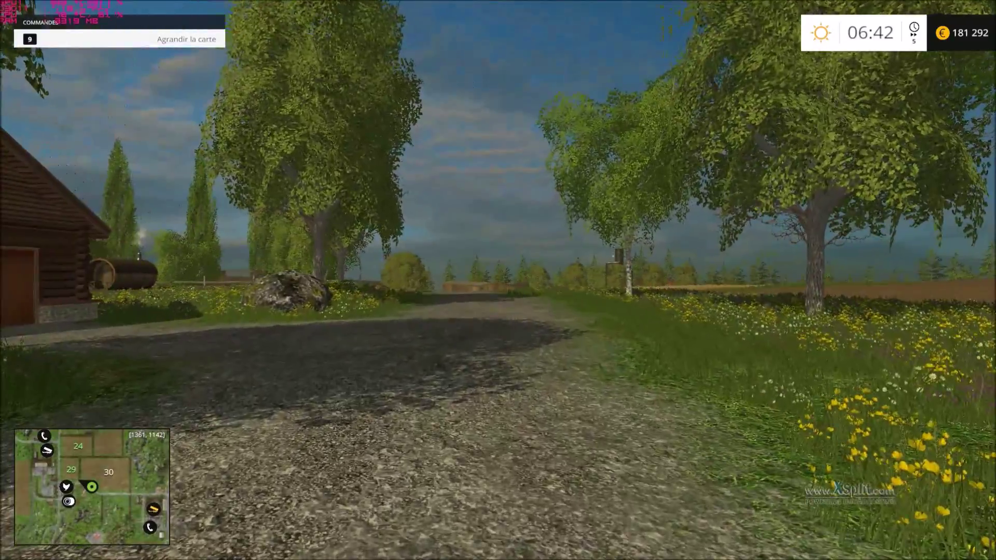
{"action": "key", "text": "w"}
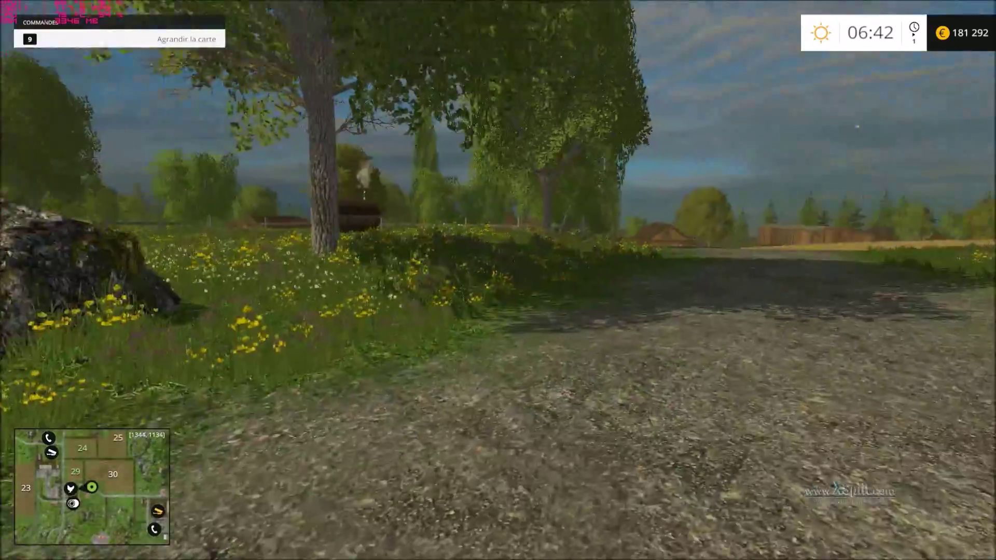
Step: Open the shop, go through the mod categories including Bennes and Silja88, and buy the Land Rover Defender
{"action": "key", "text": "p"}
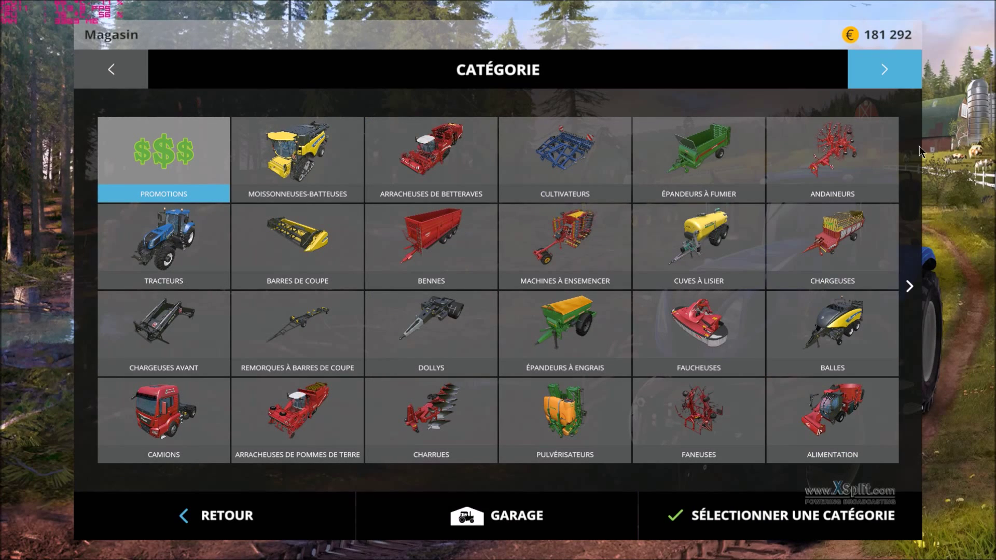
{"action": "left_click", "coordinate": [901, 55]}
{"action": "left_click", "coordinate": [889, 69]}
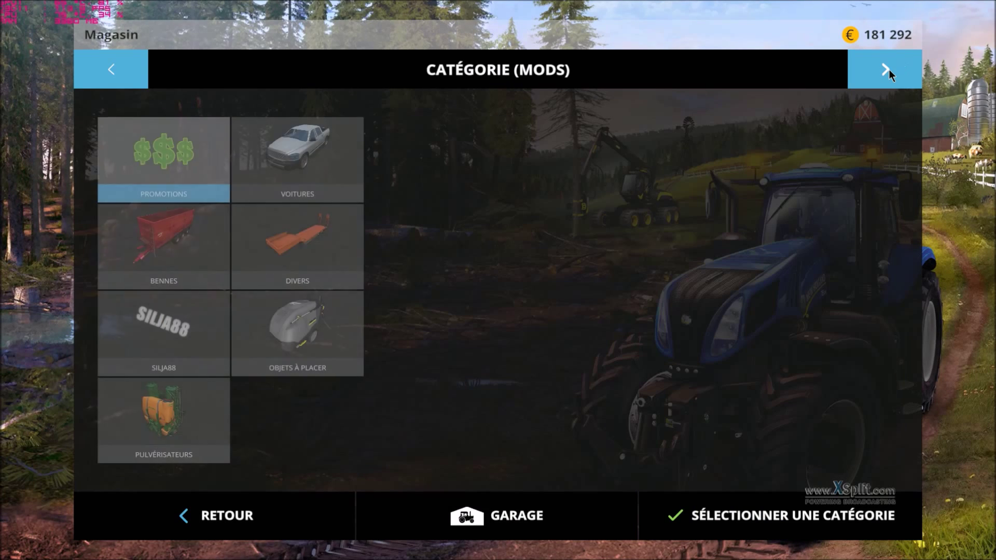
{"action": "left_click", "coordinate": [212, 255]}
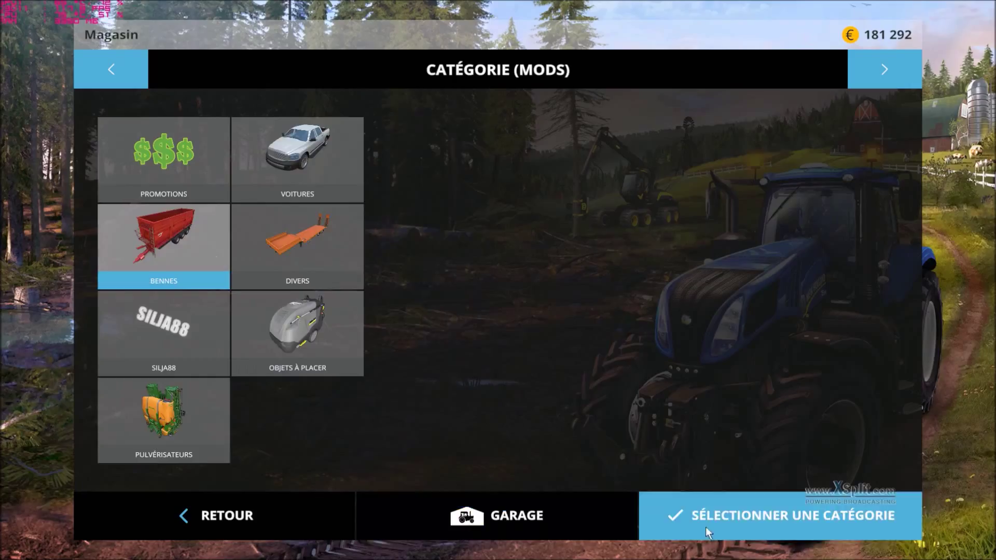
{"action": "left_click", "coordinate": [212, 256]}
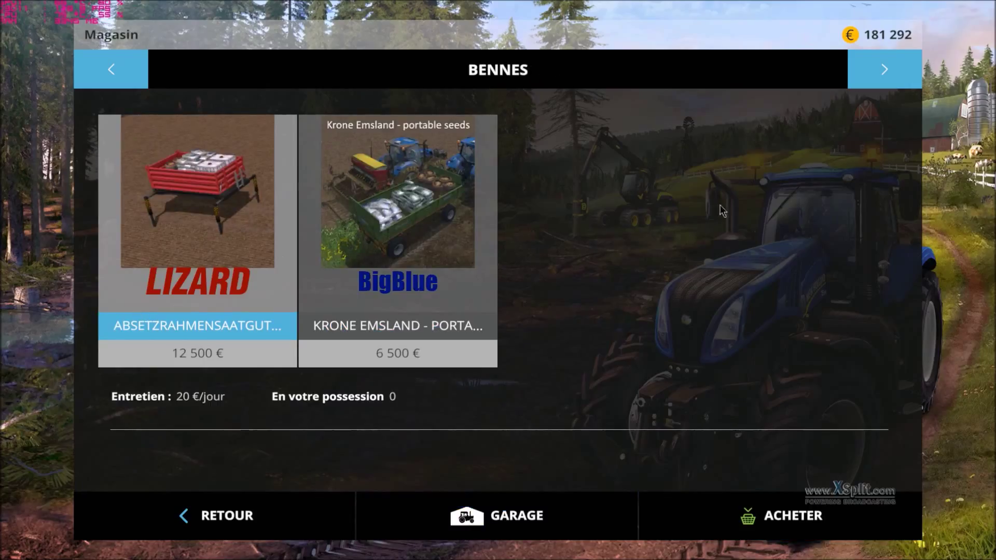
{"action": "left_click", "coordinate": [886, 75]}
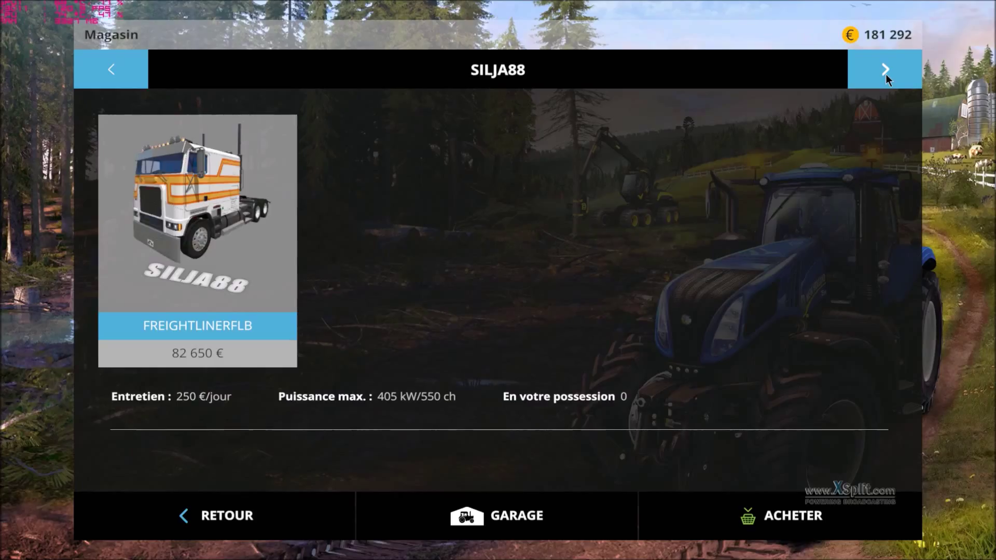
{"action": "left_click", "coordinate": [887, 73]}
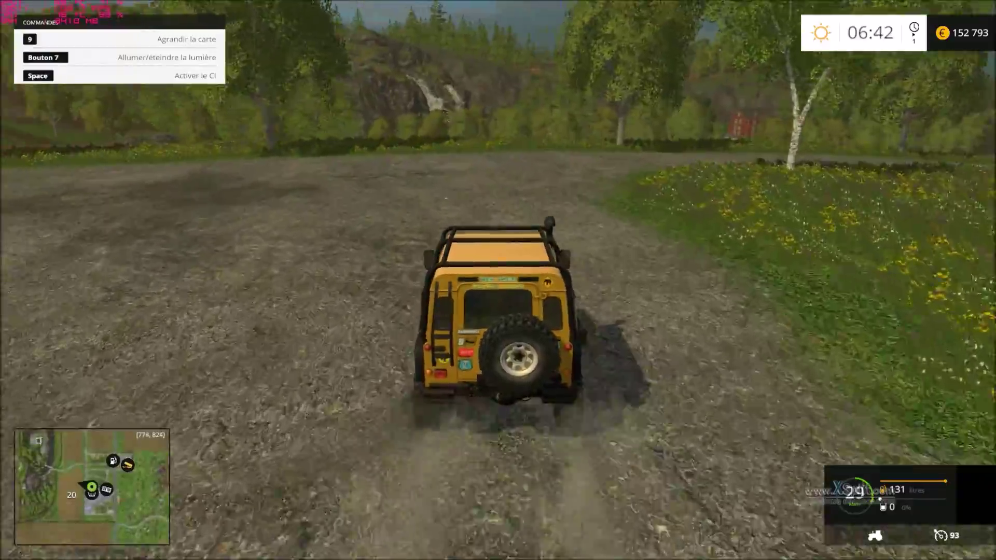
Step: Drive the Land Rover Defender along the gravel road and stop beside the field opposite the red houses
{"action": "key", "text": "w"}
{"action": "key", "text": "a"}
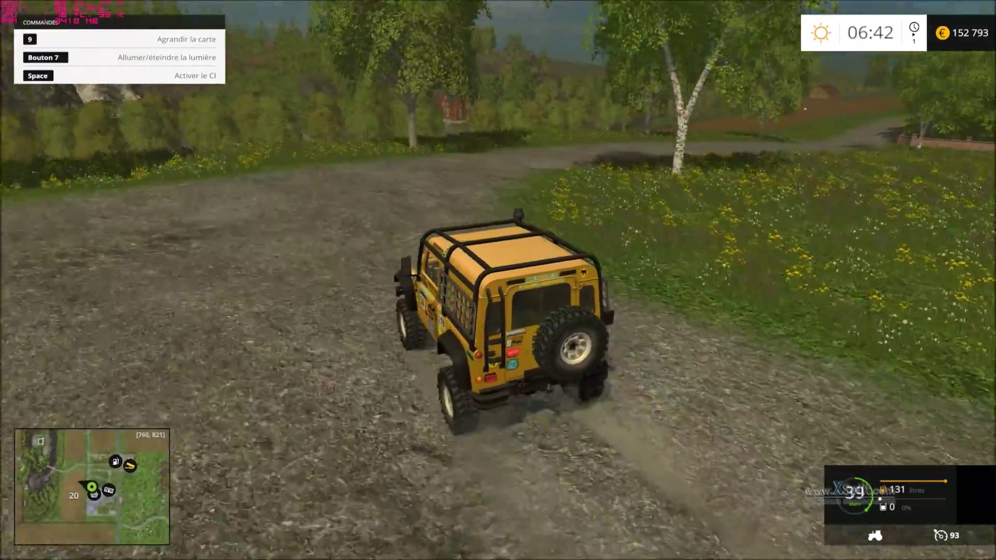
{"action": "key", "text": "w"}
{"action": "key", "text": "a"}
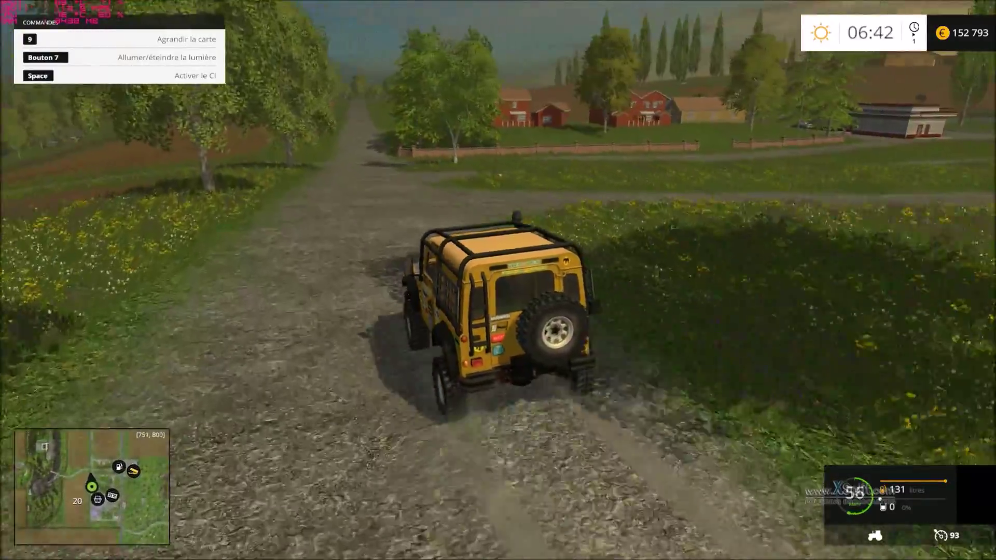
{"action": "key", "text": "w"}
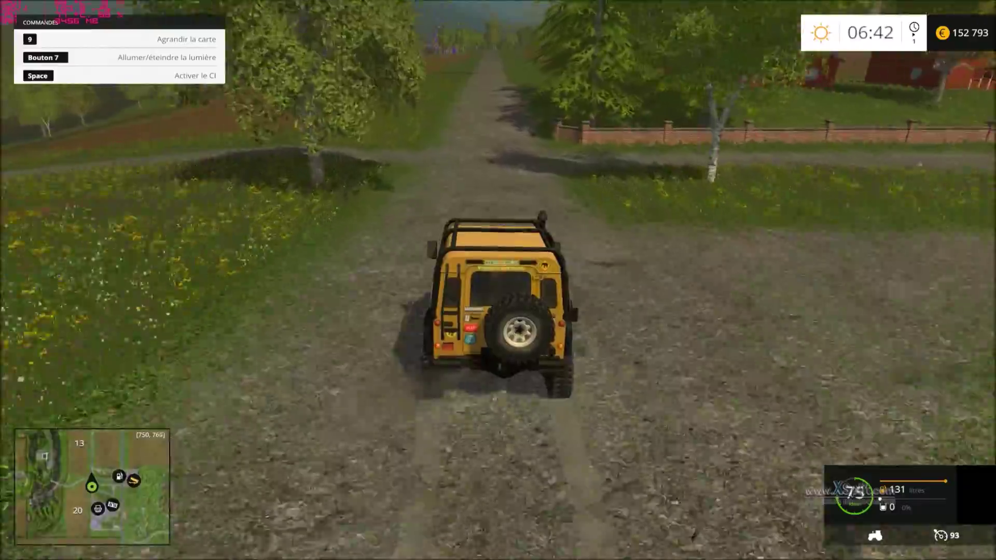
{"action": "key", "text": "w"}
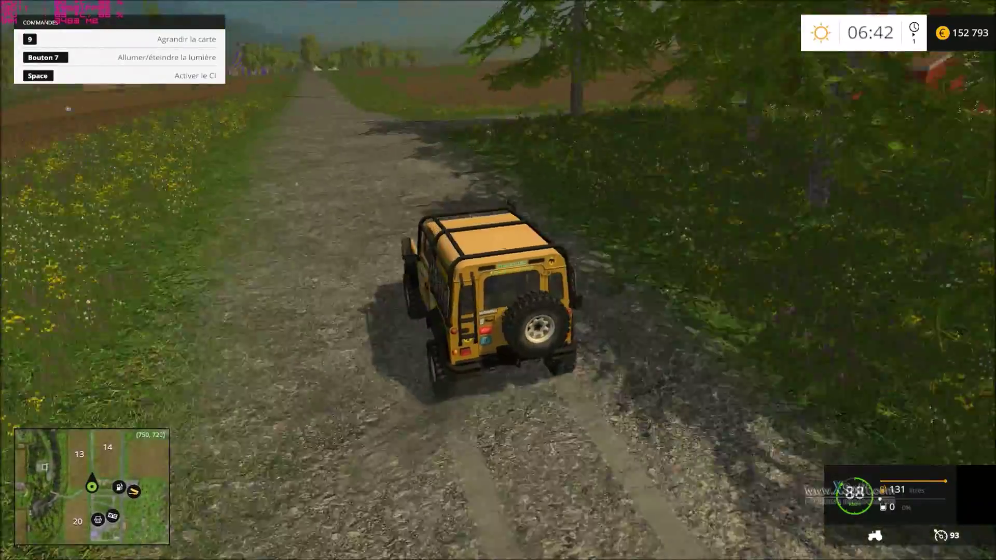
{"action": "key", "text": "s"}
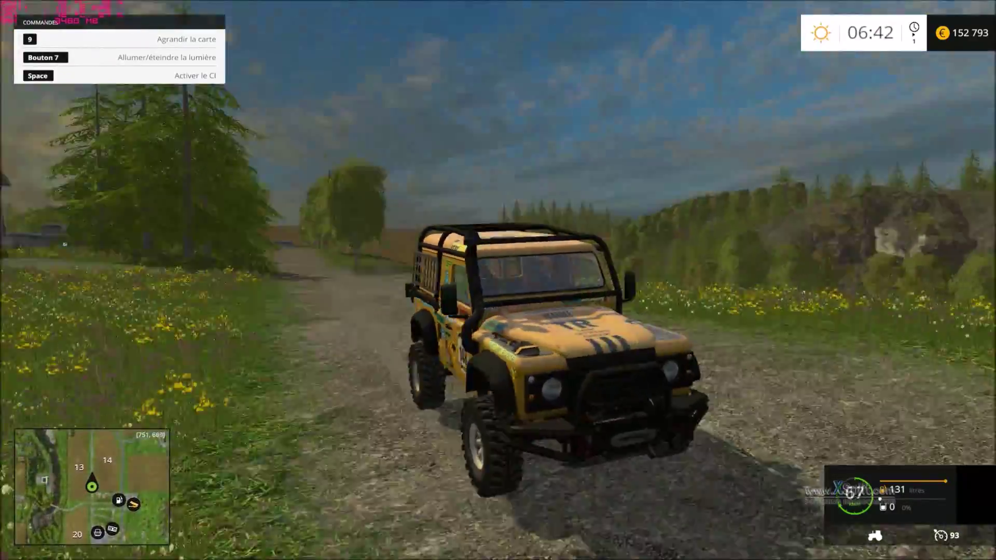
{"action": "key", "text": "s"}
Step: Try the Defender's interactive controls (CI), switch to the cabin view and open the bonnet with the interactive control
{"action": "key", "text": "space"}
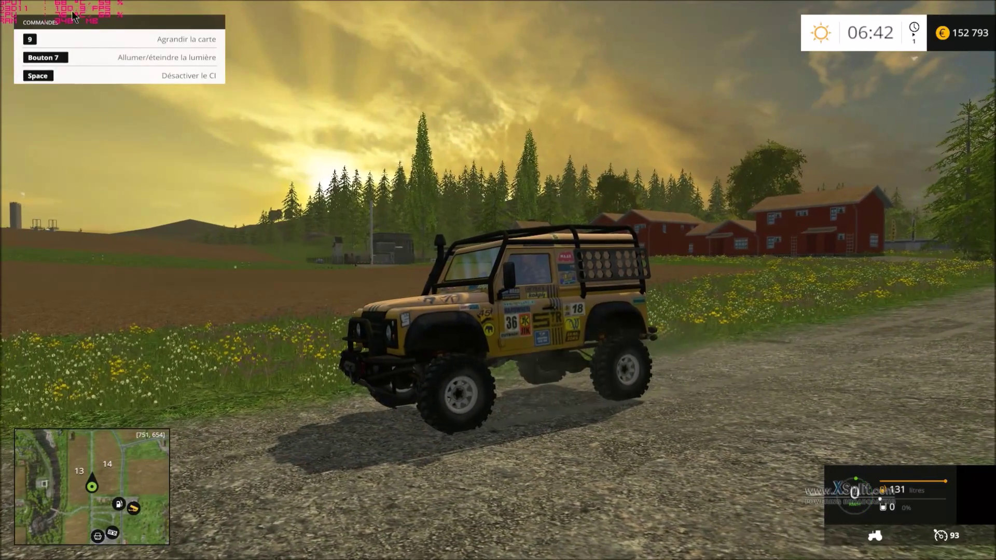
{"action": "key", "text": "space"}
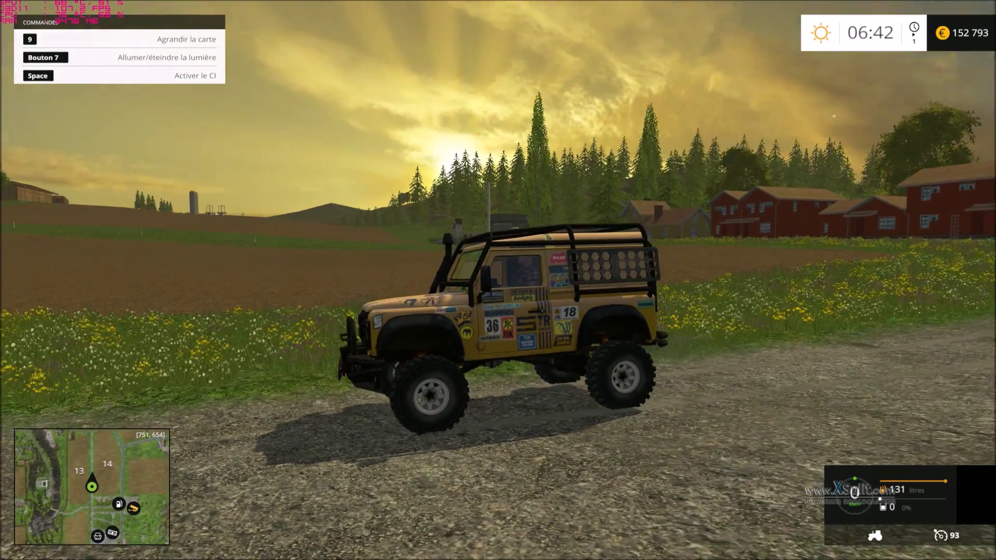
{"action": "key", "text": "c"}
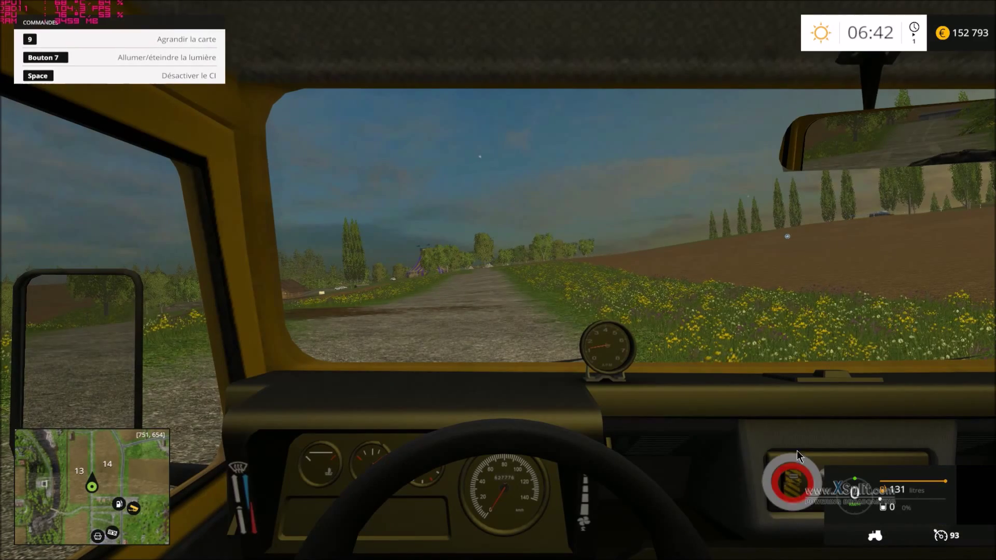
{"action": "left_click", "coordinate": [787, 481]}
Step: Get out of the Defender and walk around it to examine its bodywork and the engine under the open bonnet
{"action": "key", "text": "e"}
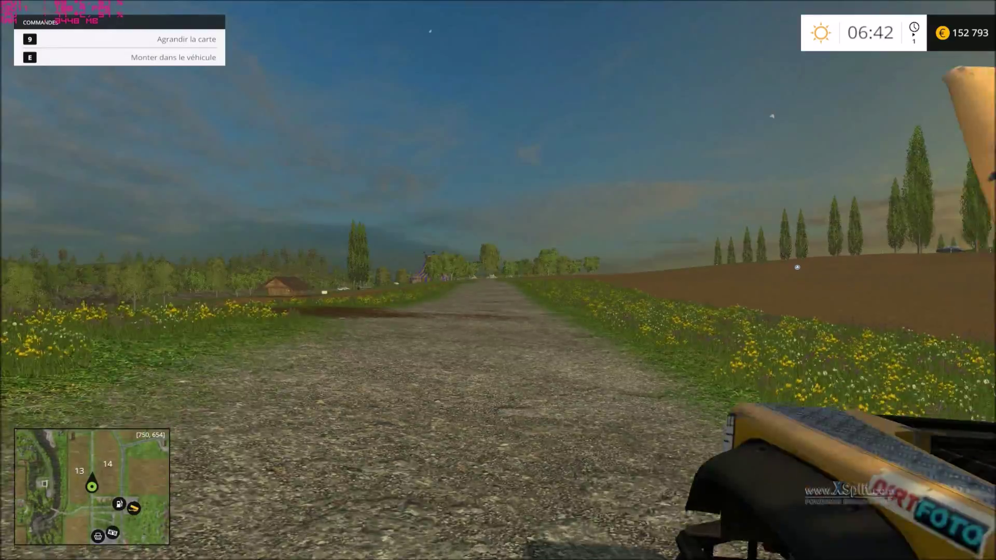
{"action": "key", "text": "w"}
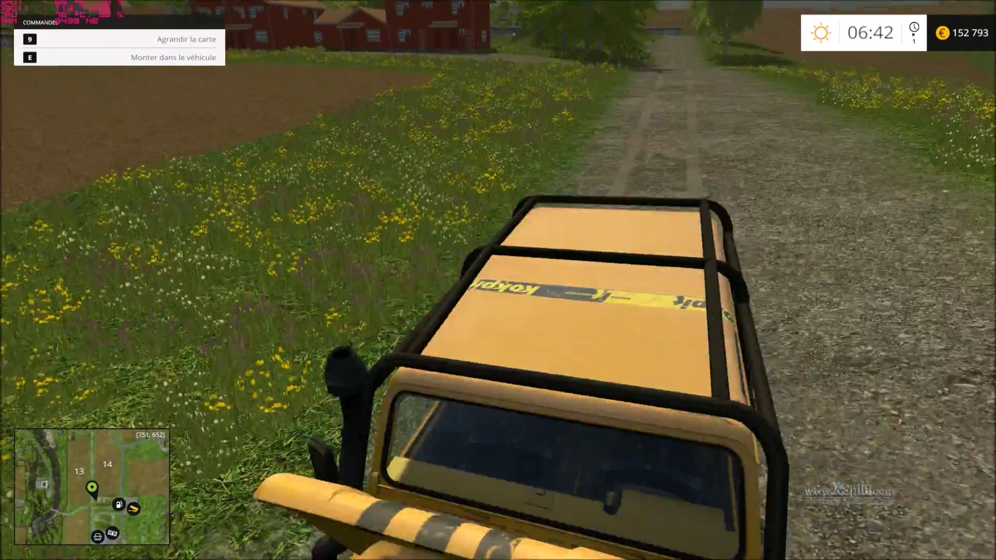
{"action": "key", "text": "w"}
{"action": "key", "text": "w"}
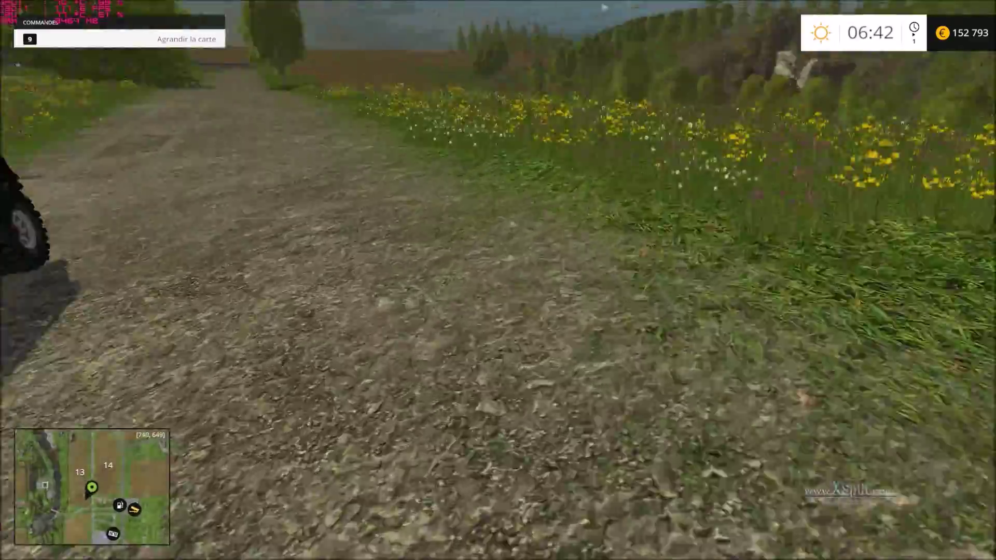
{"action": "key", "text": "w"}
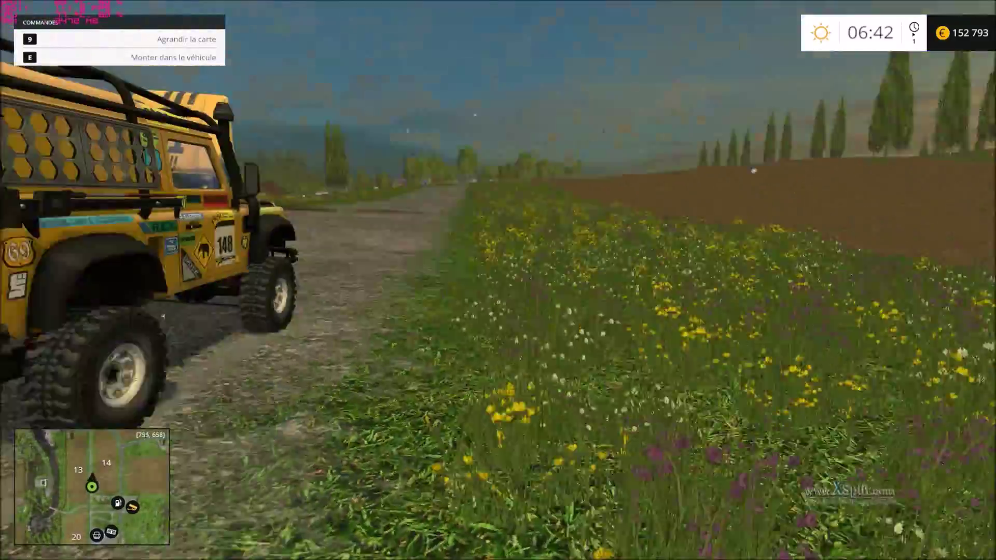
{"action": "key", "text": "w"}
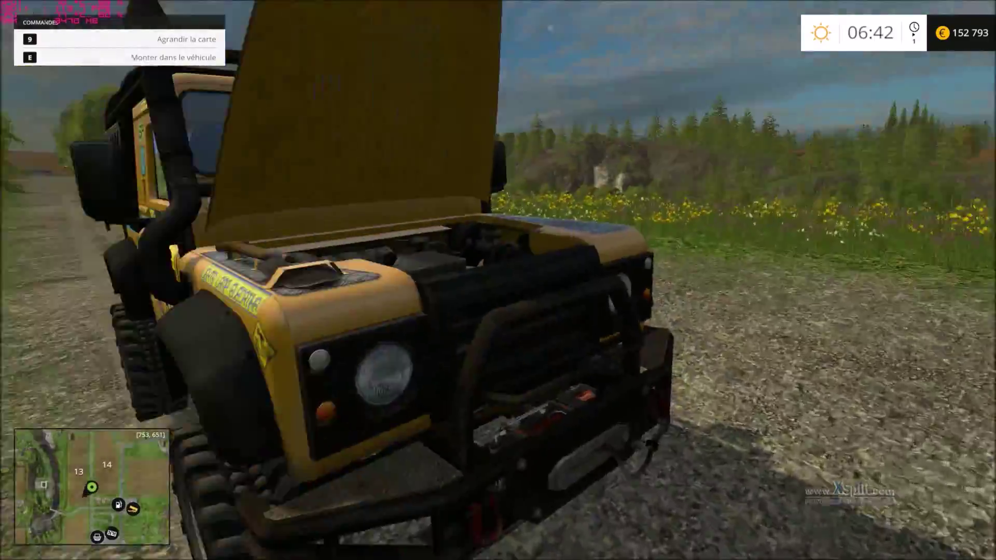
Step: Save the game over the existing savegame and quit to the main menu
{"action": "key", "text": "Escape"}
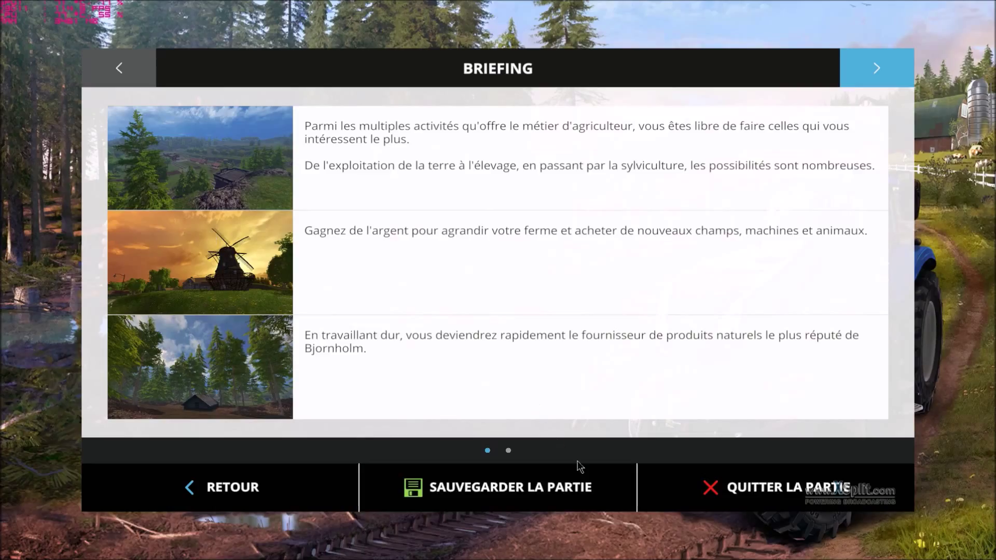
{"action": "left_click", "coordinate": [555, 470]}
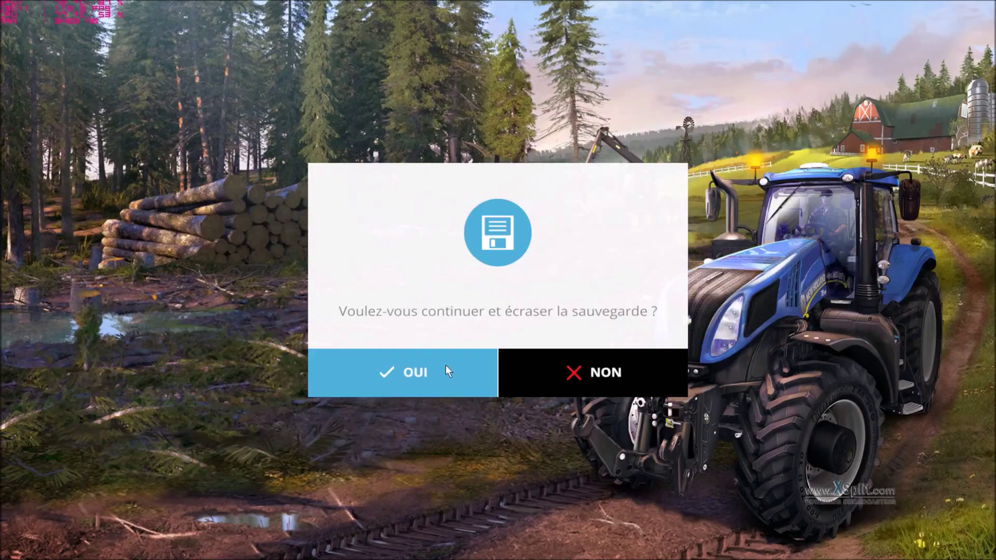
{"action": "left_click", "coordinate": [446, 365]}
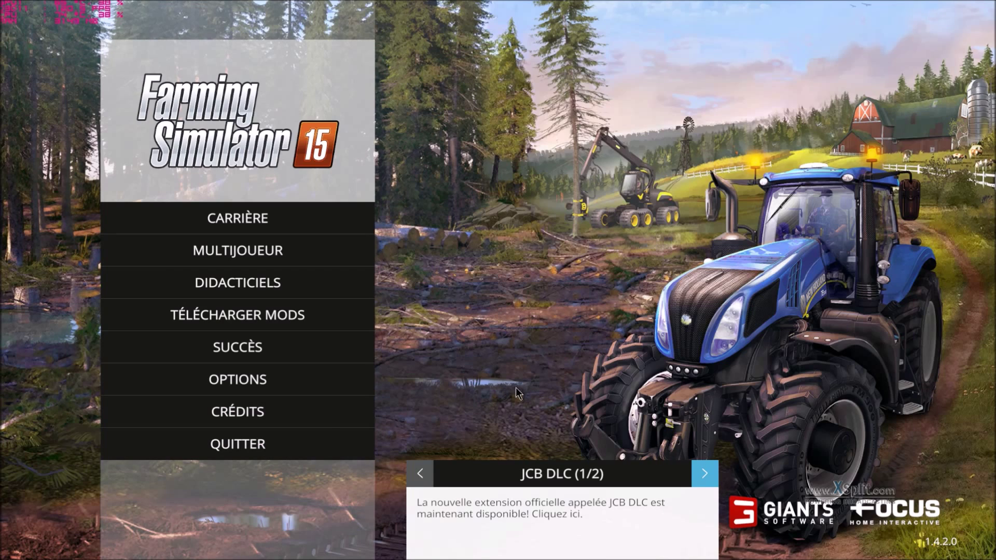
Step: Switch to the Windows desktop and open the FarmingSimulator2015 folder in Documents publics
{"action": "key", "text": "super"}
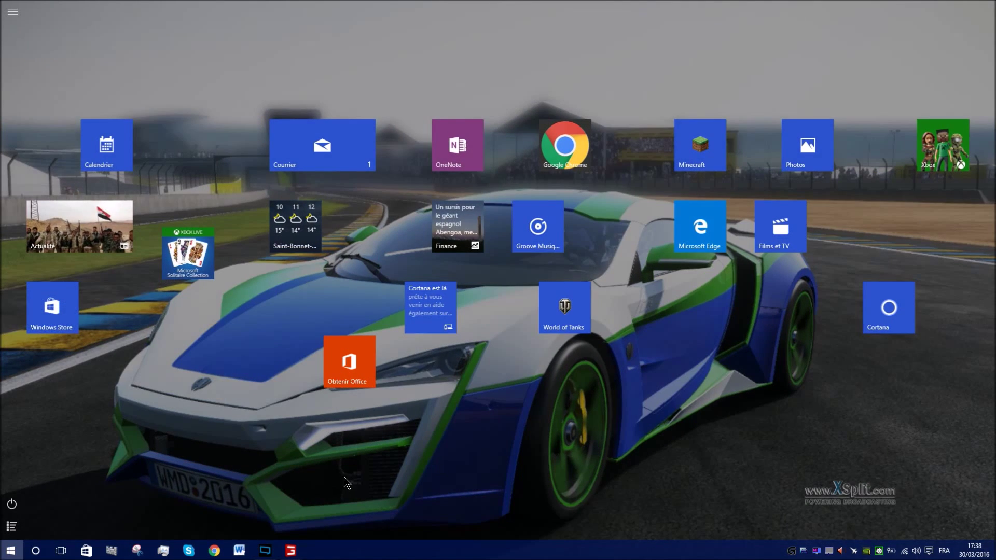
{"action": "left_click", "coordinate": [10, 550]}
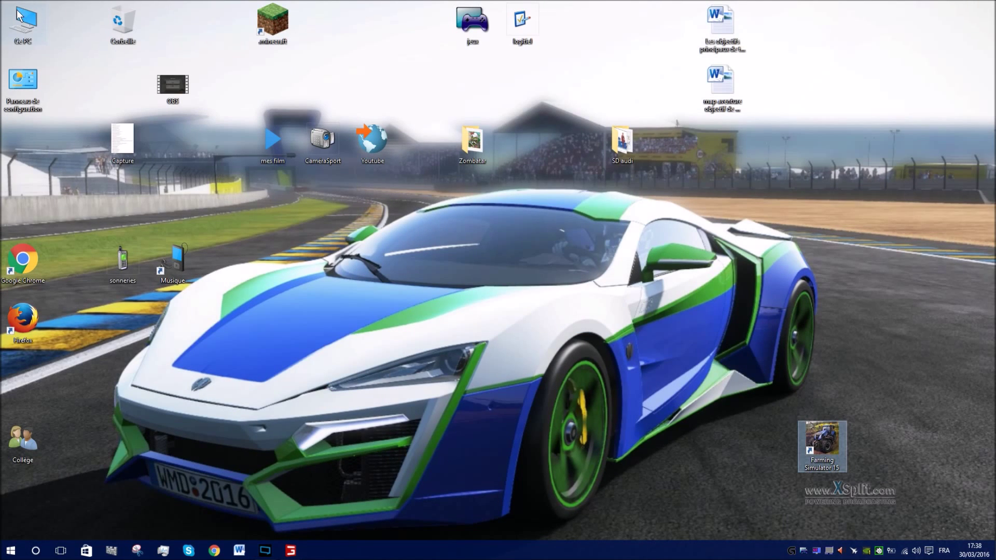
{"action": "double_click", "coordinate": [21, 19]}
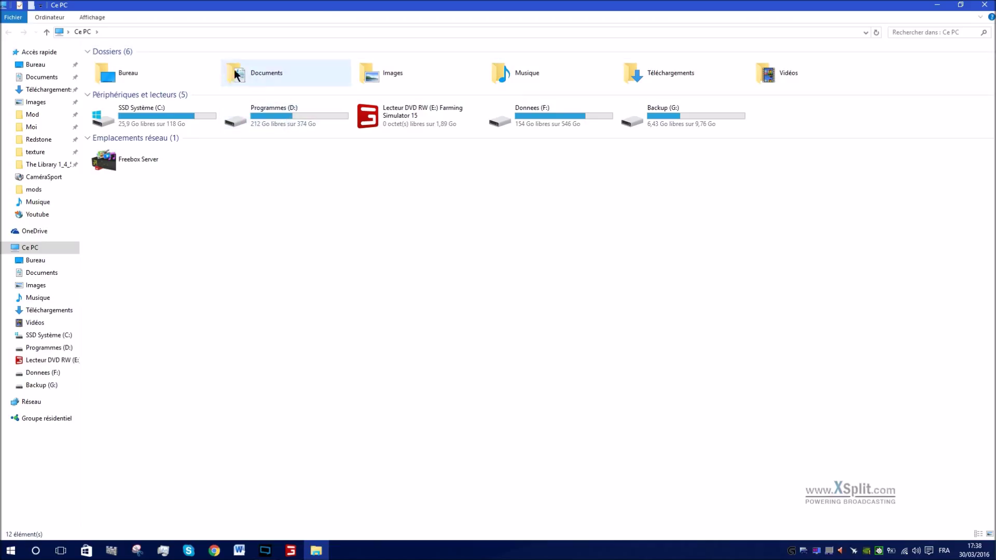
{"action": "double_click", "coordinate": [280, 69]}
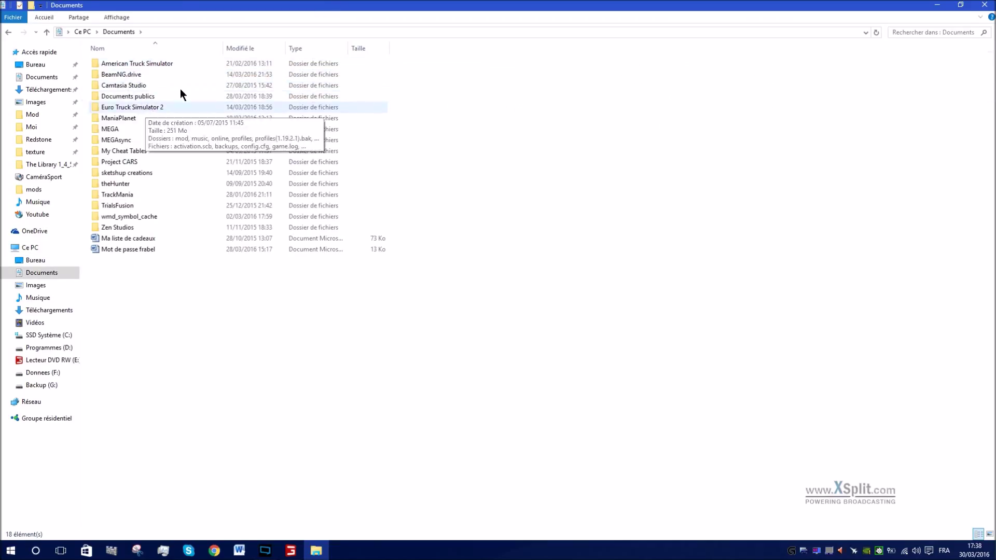
{"action": "double_click", "coordinate": [156, 97]}
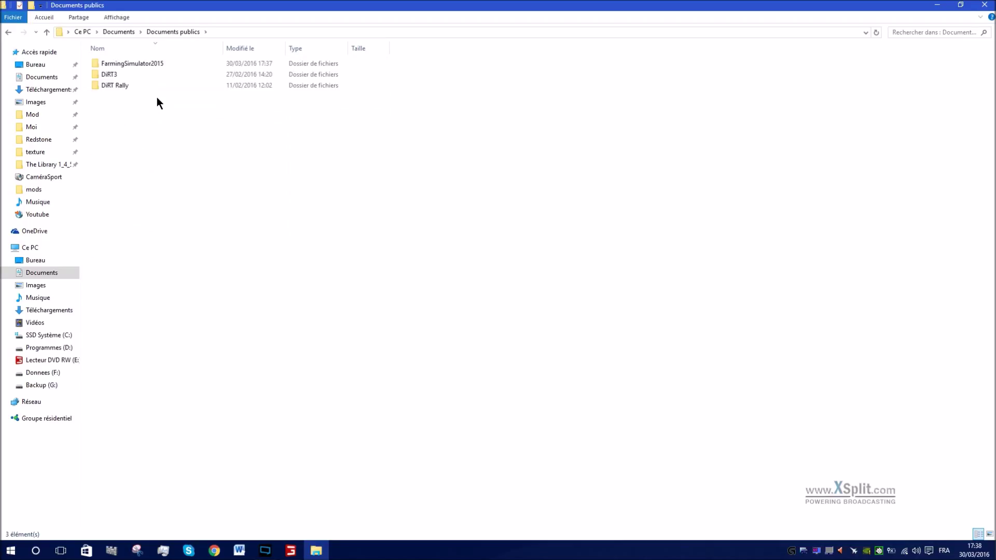
{"action": "double_click", "coordinate": [157, 60]}
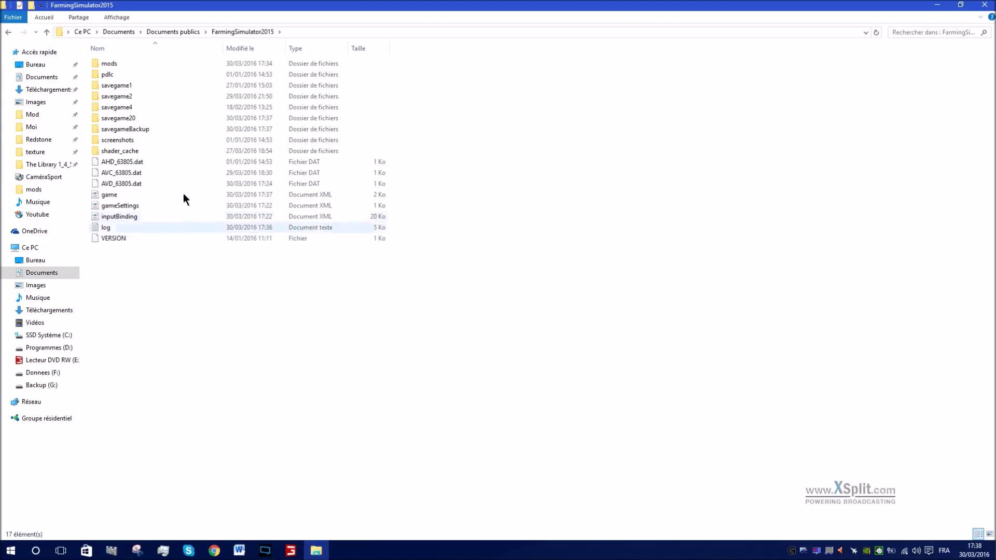
Step: Look through the savegameBackup folder, return to FarmingSimulator2015 and open the savegame20 folder
{"action": "left_click_drag", "start_coordinate": [165, 299], "coordinate": [165, 159]}
{"action": "left_click", "coordinate": [414, 141]}
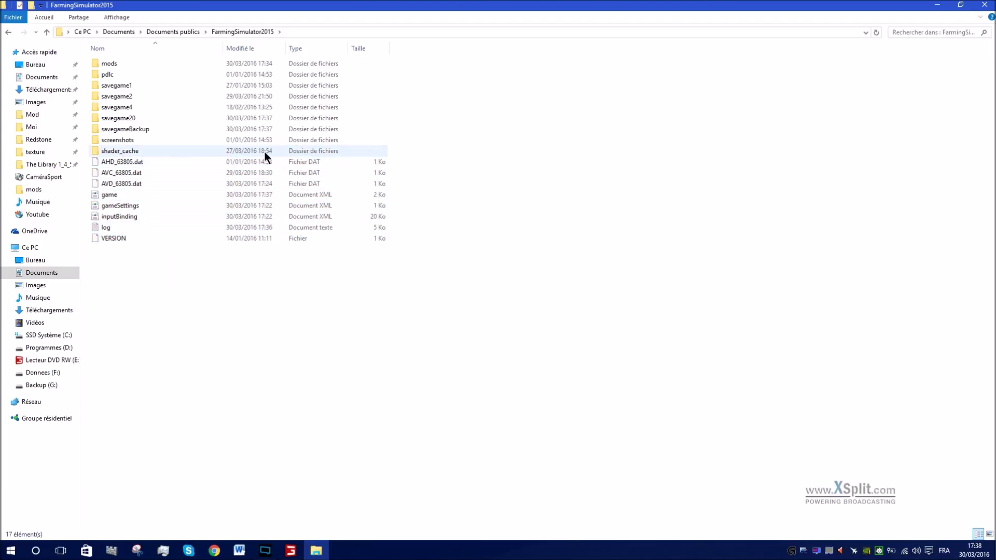
{"action": "double_click", "coordinate": [201, 130]}
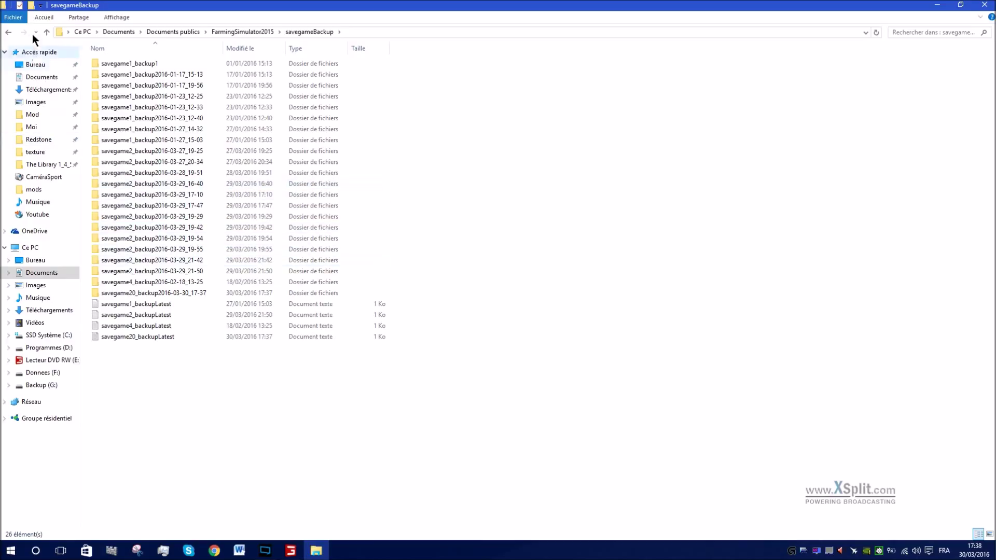
{"action": "left_click", "coordinate": [15, 31]}
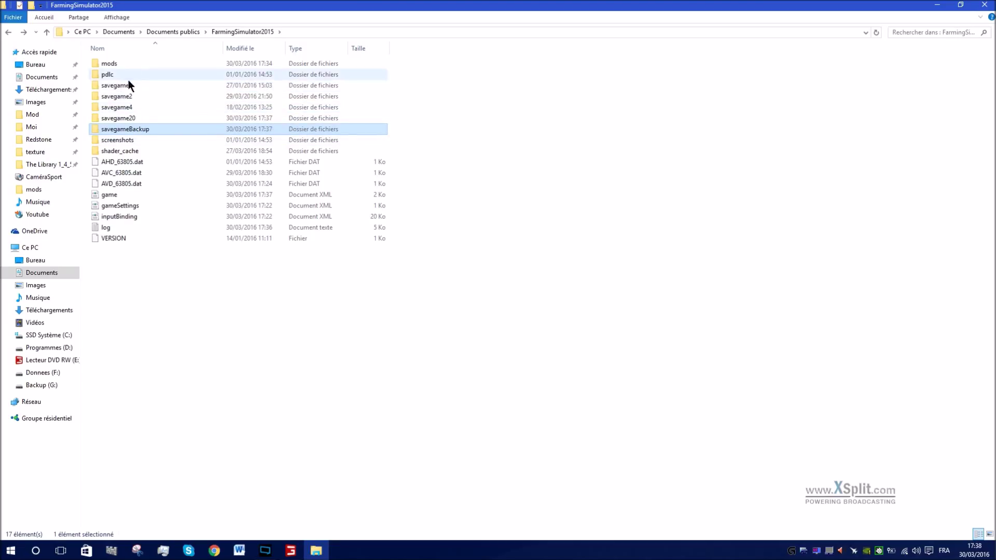
{"action": "double_click", "coordinate": [146, 119]}
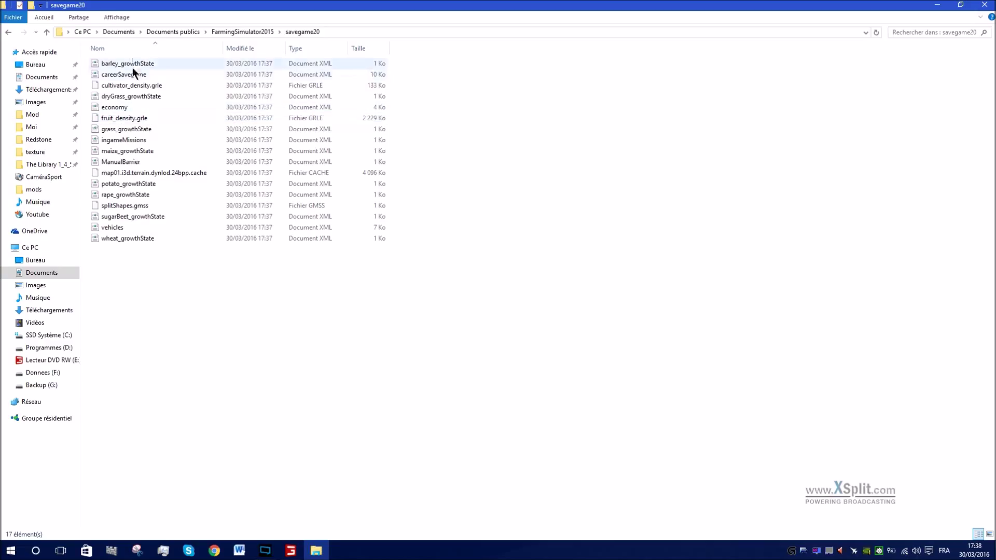
Step: Open the careerSavegame file from the savegame20 folder in Bloc-notes
{"action": "left_click_drag", "start_coordinate": [154, 259], "coordinate": [127, 244]}
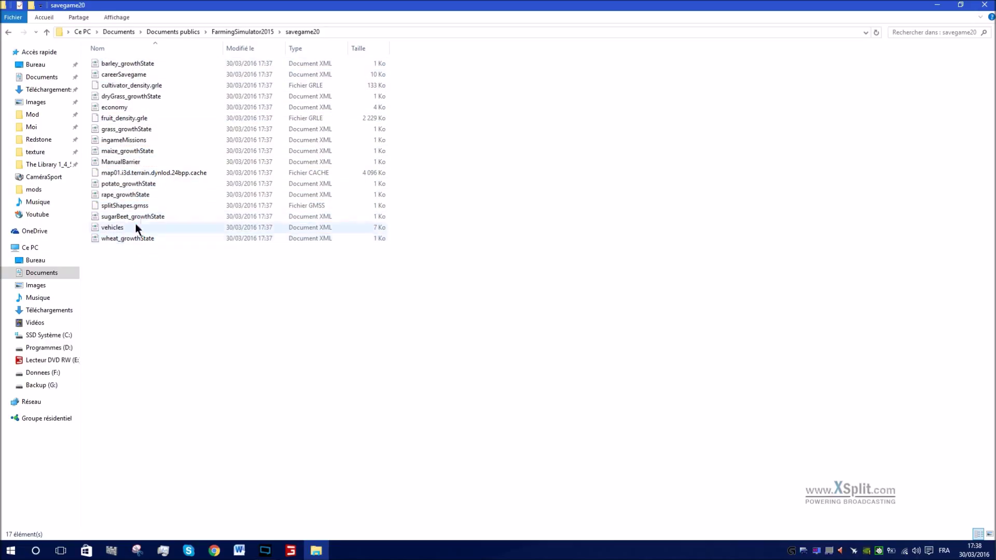
{"action": "right_click", "coordinate": [132, 76]}
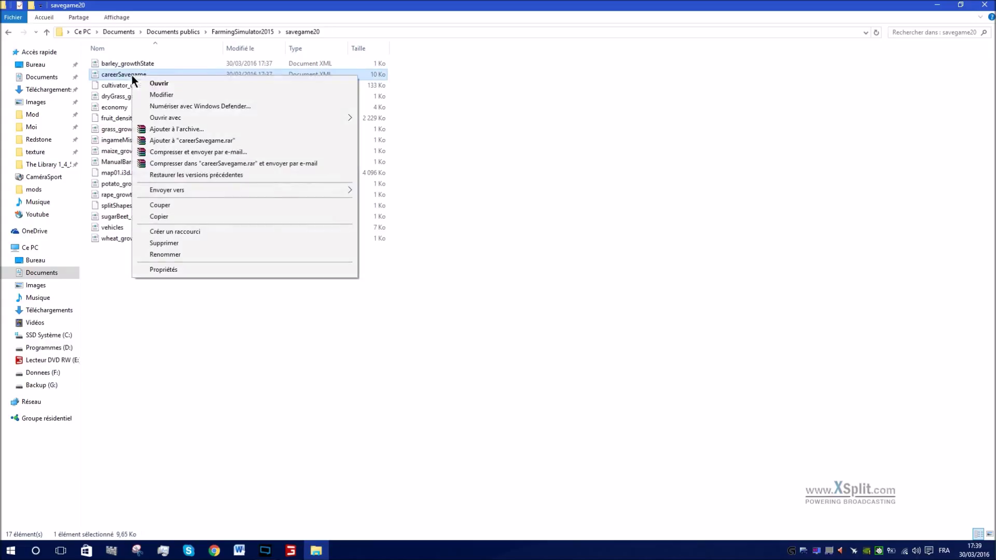
{"action": "mouse_move", "coordinate": [284, 119]}
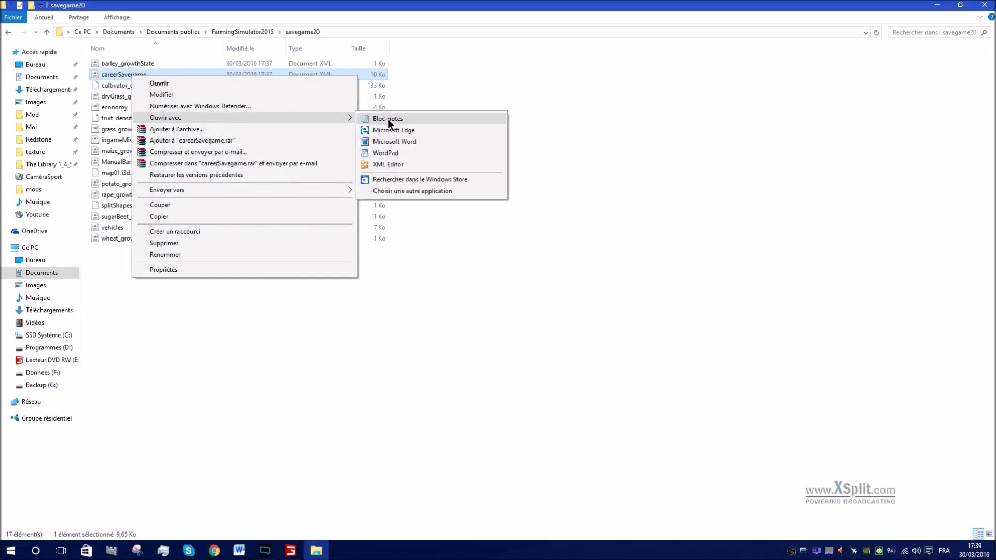
{"action": "left_click", "coordinate": [391, 119]}
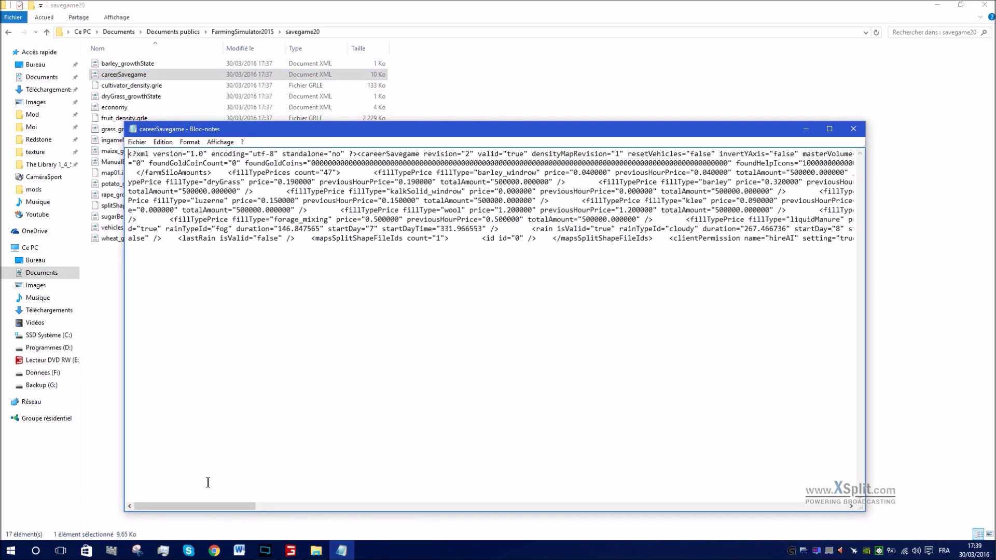
Step: Replace the money value in careerSavegame with a long run of 2s
{"action": "left_click_drag", "start_coordinate": [207, 505], "coordinate": [567, 461]}
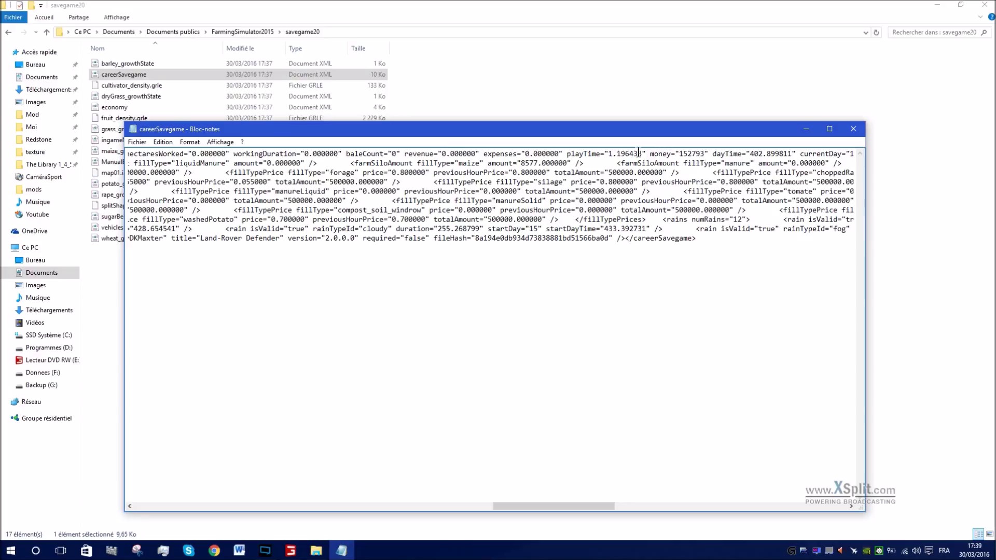
{"action": "double_click", "coordinate": [696, 154]}
{"action": "type", "text": "22222222222222"}
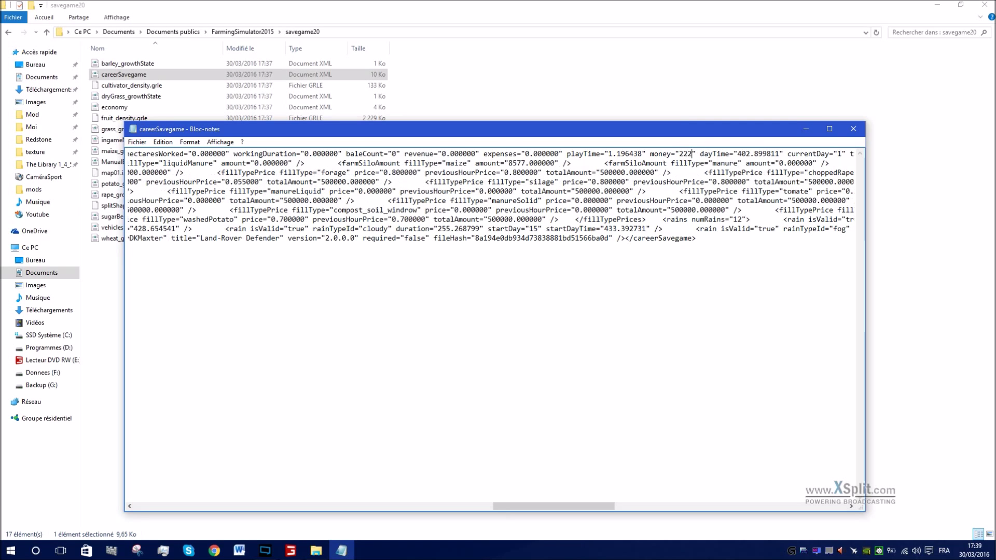
{"action": "type", "text": "22222222222222"}
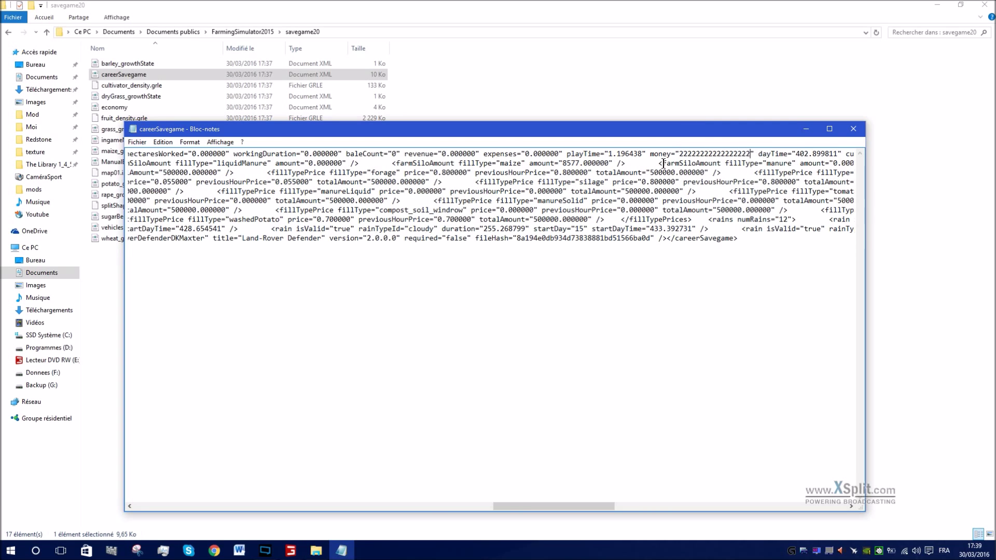
{"action": "type", "text": "22"}
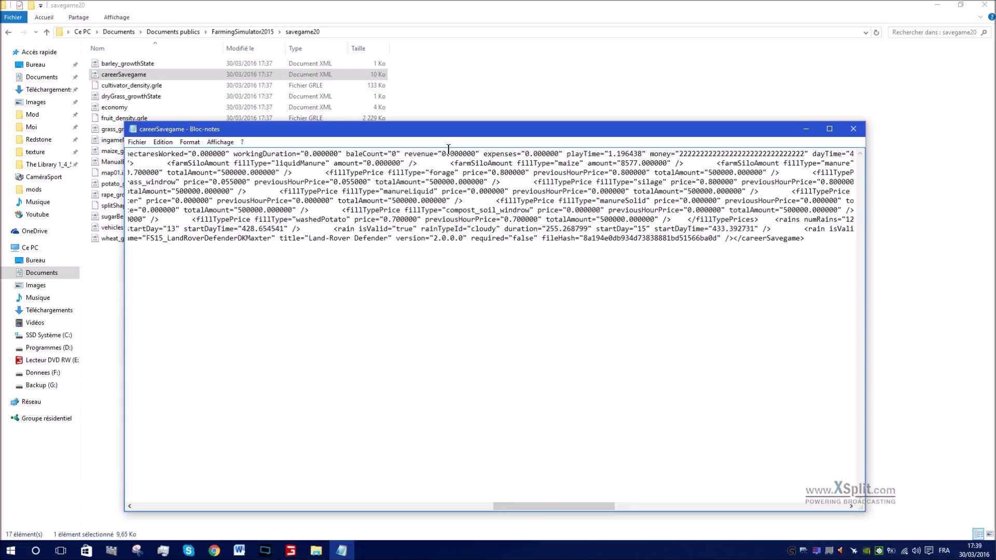
Step: Set the revenue value in careerSavegame to 1000000, then close the file and save the changes
{"action": "key", "text": "Delete"}
{"action": "key", "text": "Delete"}
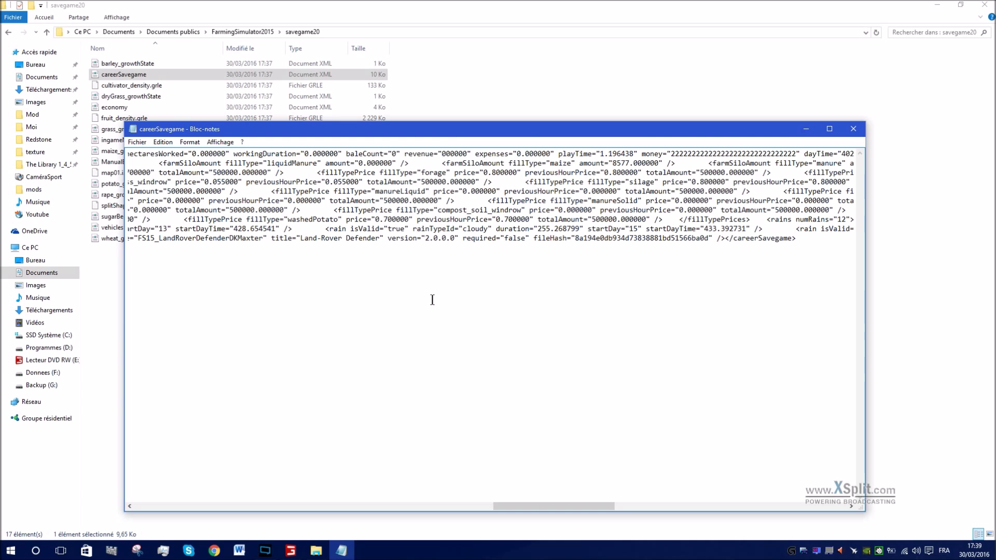
{"action": "type", "text": "1"}
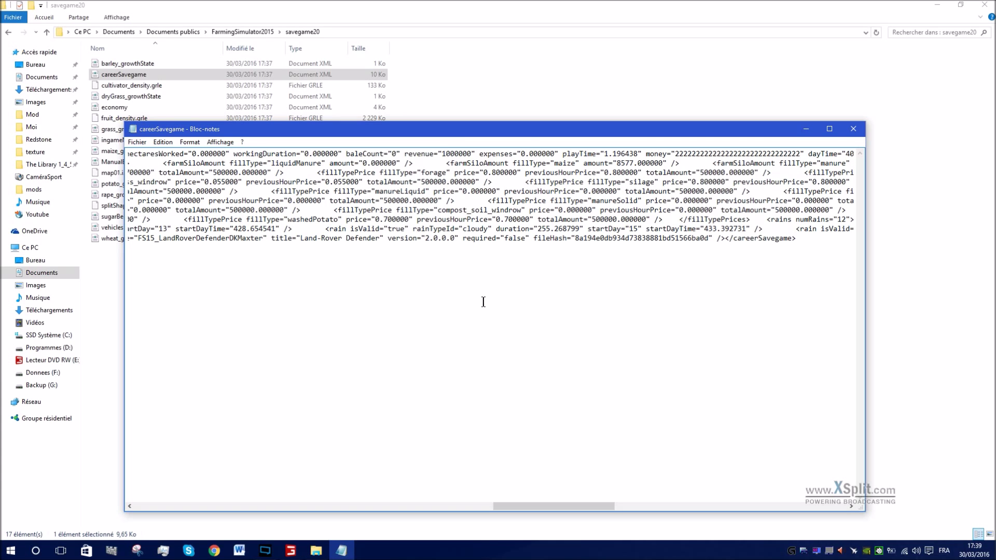
{"action": "left_click_drag", "start_coordinate": [565, 519], "coordinate": [410, 506]}
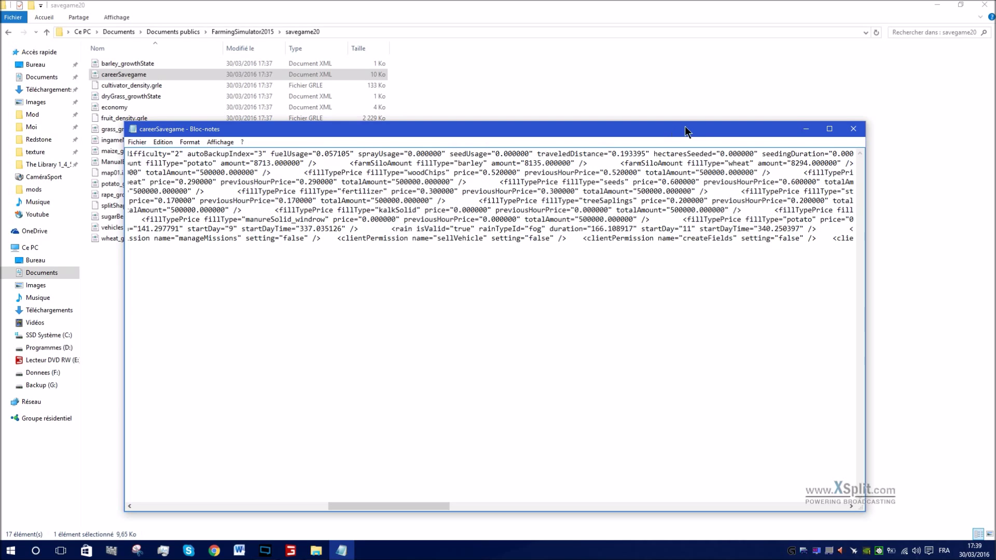
{"action": "left_click", "coordinate": [853, 129]}
{"action": "left_click", "coordinate": [438, 286]}
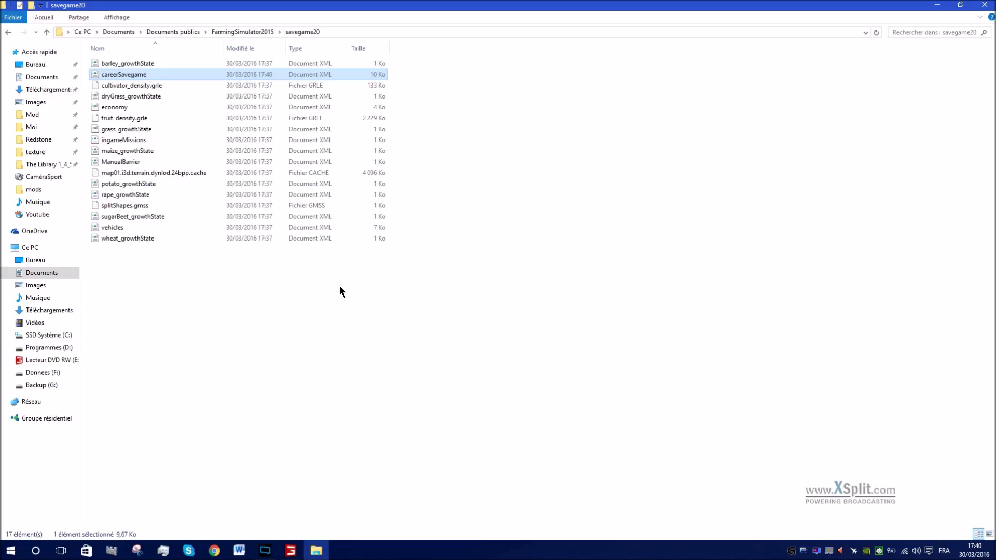
Step: Open the vehicles file in Bloc-notes, look through its vehicle and fill level entries to the end, and close it
{"action": "right_click", "coordinate": [137, 228]}
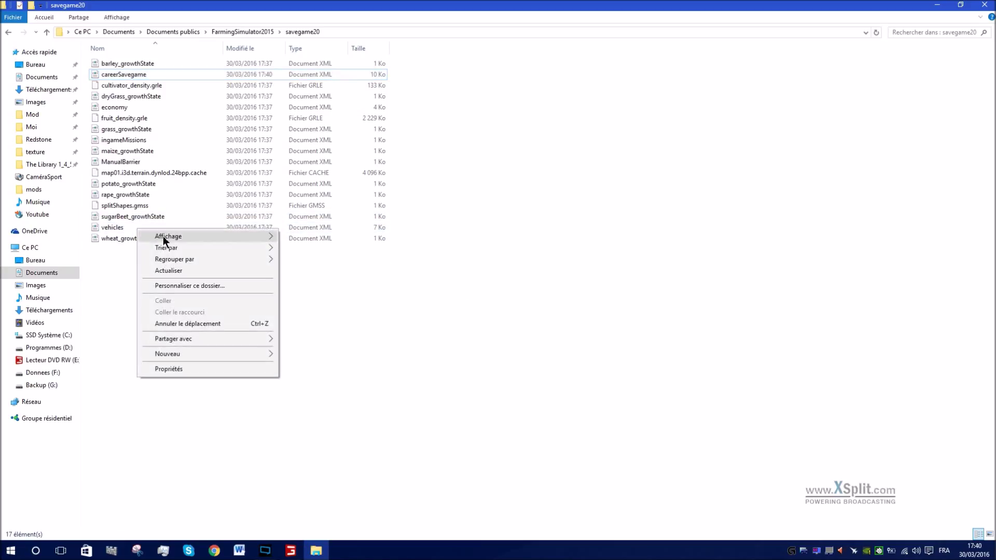
{"action": "right_click", "coordinate": [122, 228]}
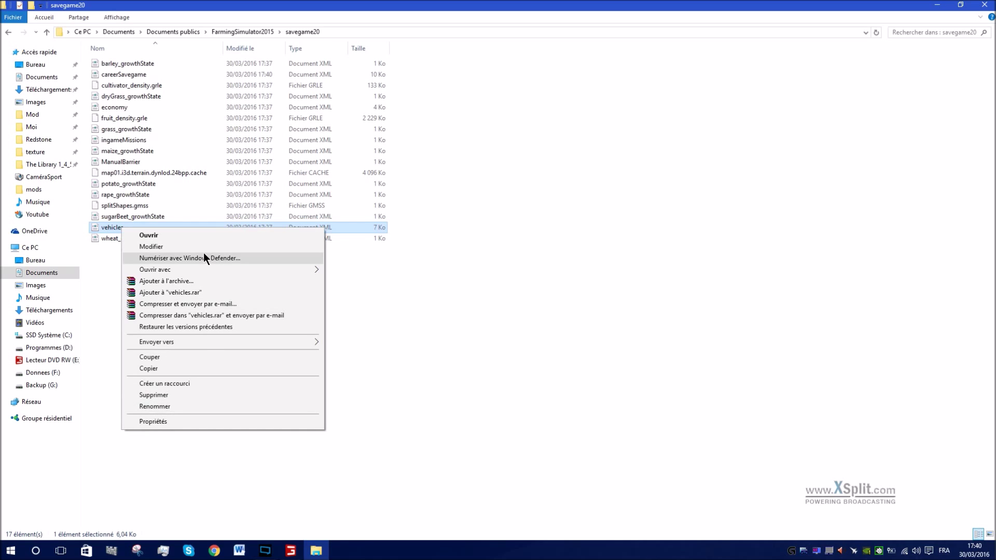
{"action": "mouse_move", "coordinate": [260, 271]}
{"action": "left_click", "coordinate": [397, 271]}
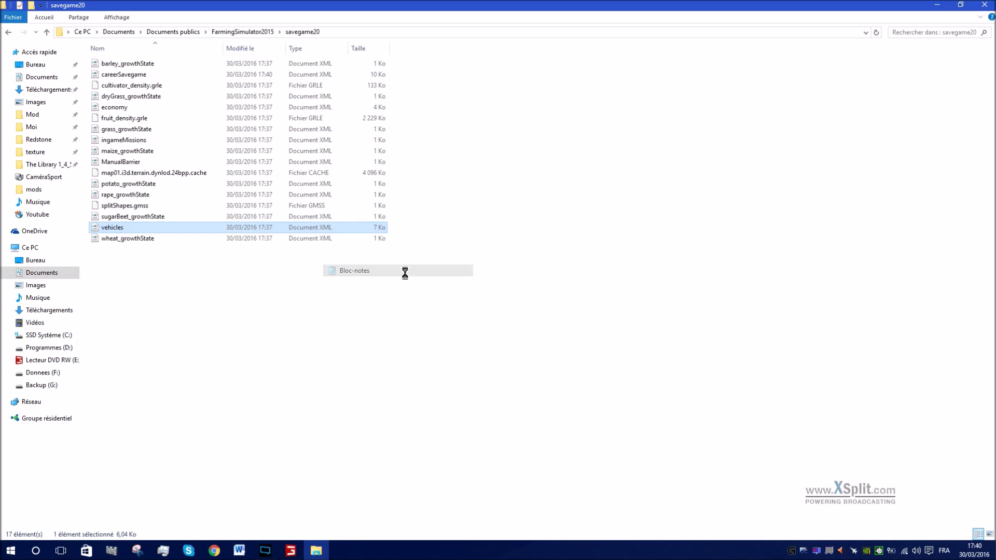
{"action": "left_click_drag", "start_coordinate": [251, 505], "coordinate": [647, 495]}
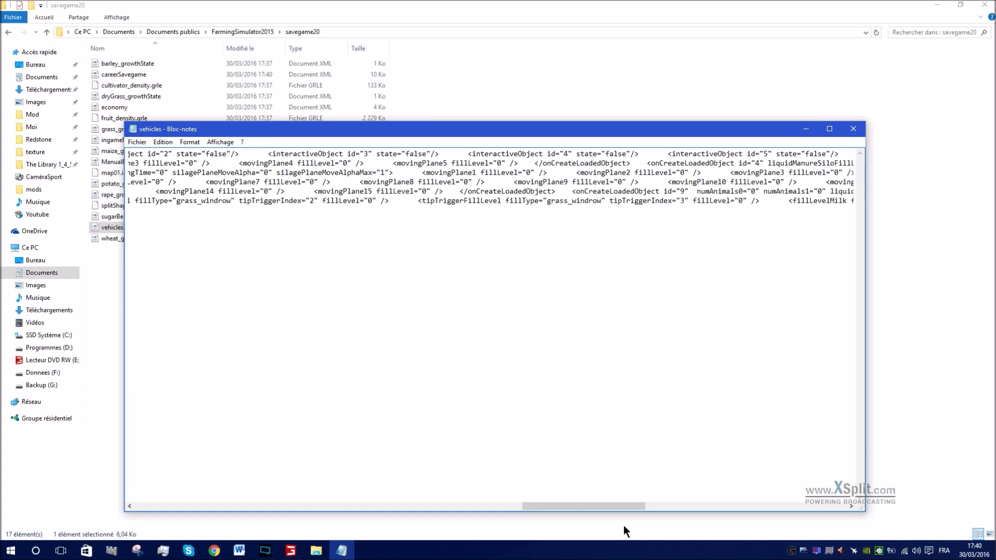
{"action": "left_click_drag", "start_coordinate": [590, 508], "coordinate": [805, 478]}
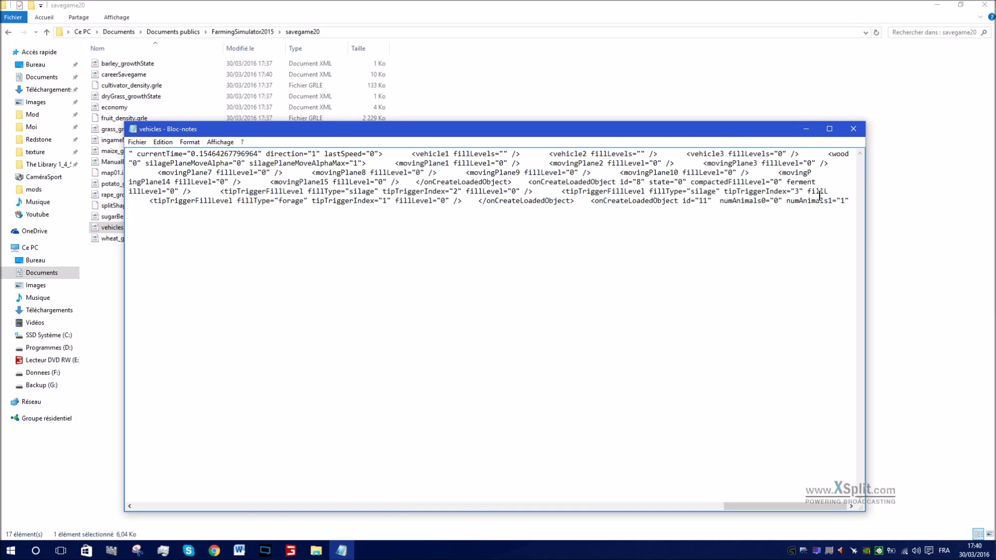
{"action": "left_click", "coordinate": [854, 128]}
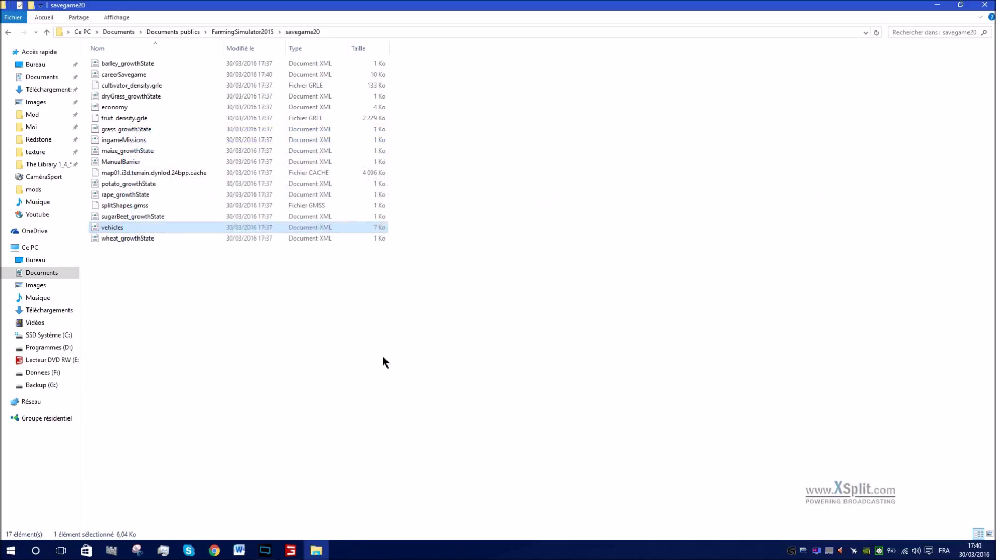